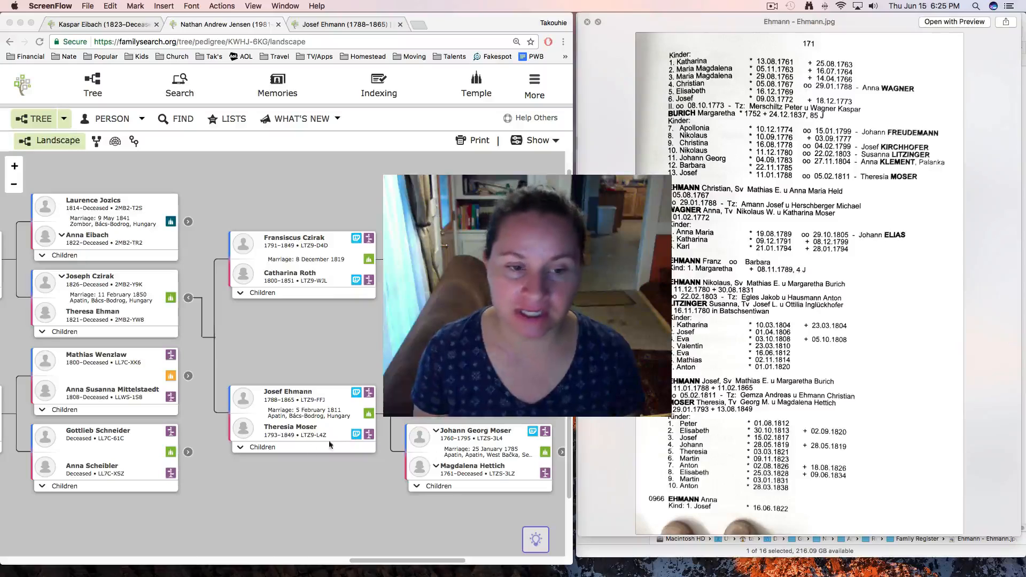
From the landscape pedigree, open the person page of the husband in the couple married on 5 February 1811 in Apatin.
{"action": "left_click", "coordinate": [231, 448]}
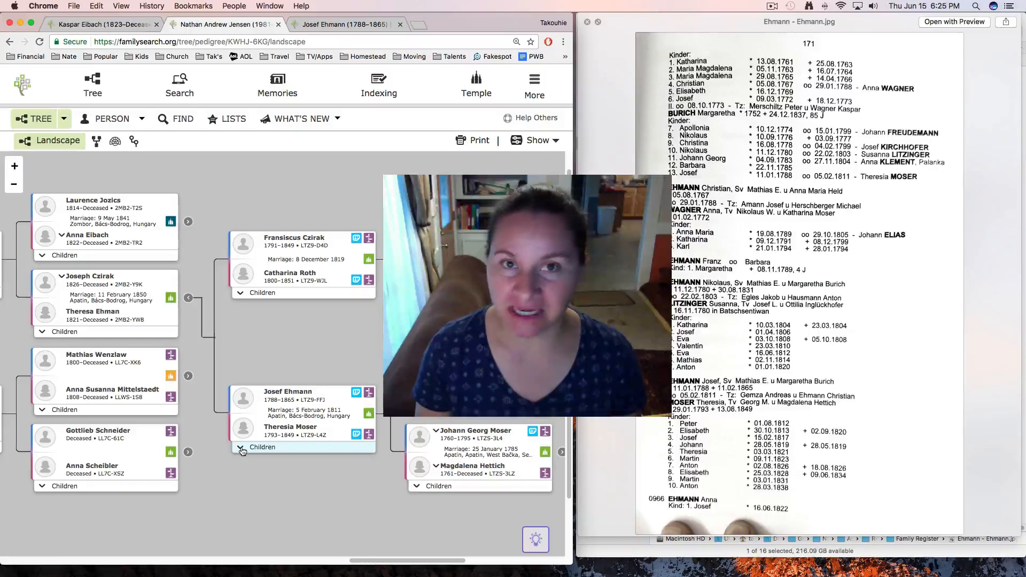
{"action": "left_click", "coordinate": [242, 451]}
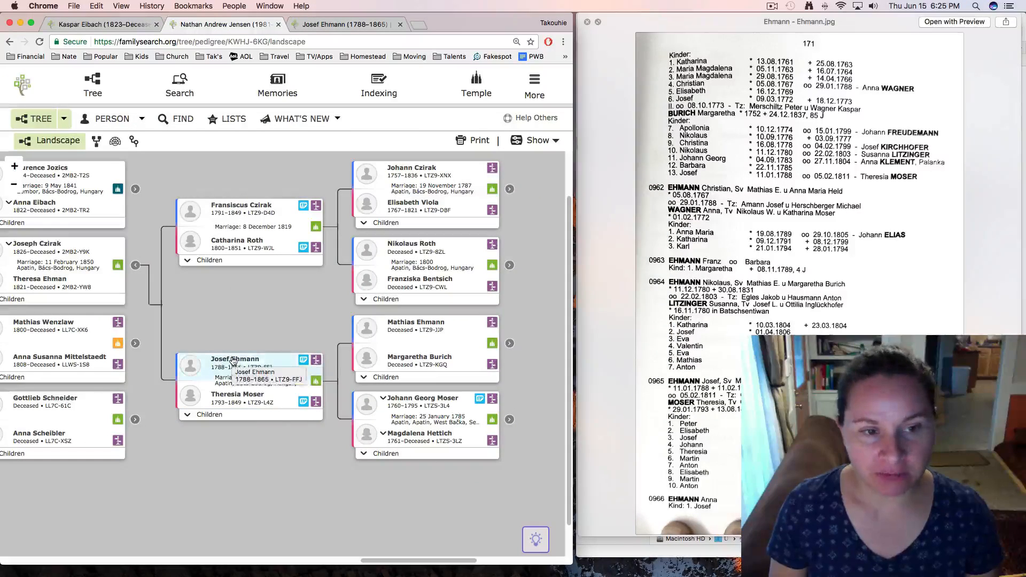
{"action": "left_click", "coordinate": [235, 359]}
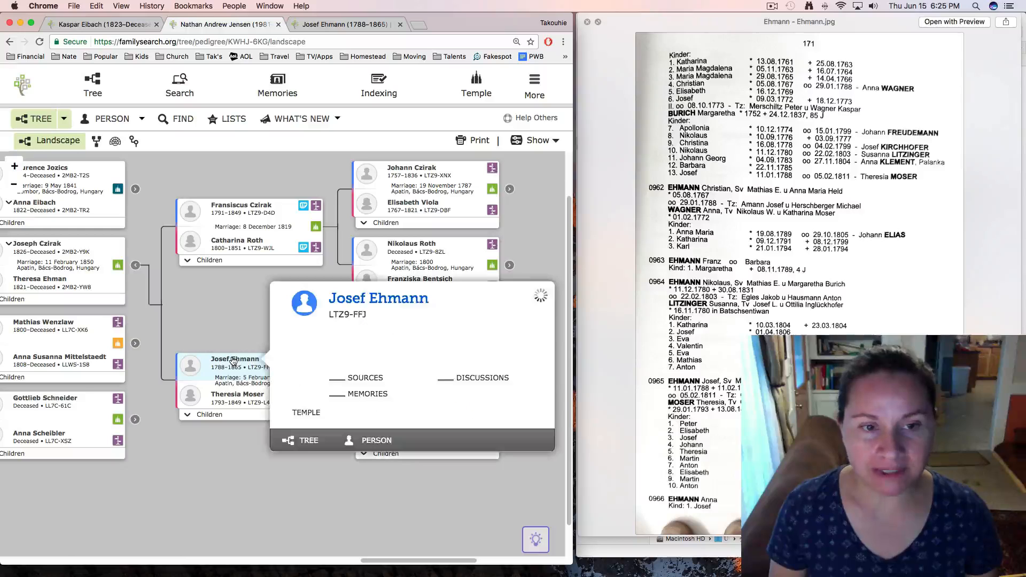
{"action": "right_click", "coordinate": [375, 303]}
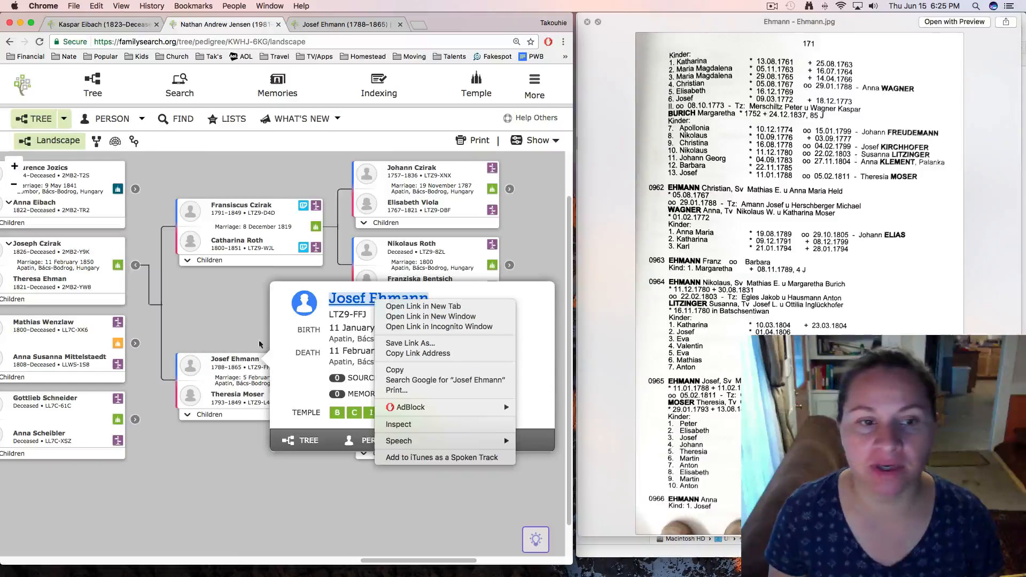
{"action": "left_click", "coordinate": [234, 313]}
{"action": "key", "text": "ctrl+Tab"}
Review the listed spouse, children, parents and siblings, and open the father's person page in a new tab.
{"action": "scroll", "coordinate": [286, 377], "scroll_direction": "down", "scroll_amount": 3}
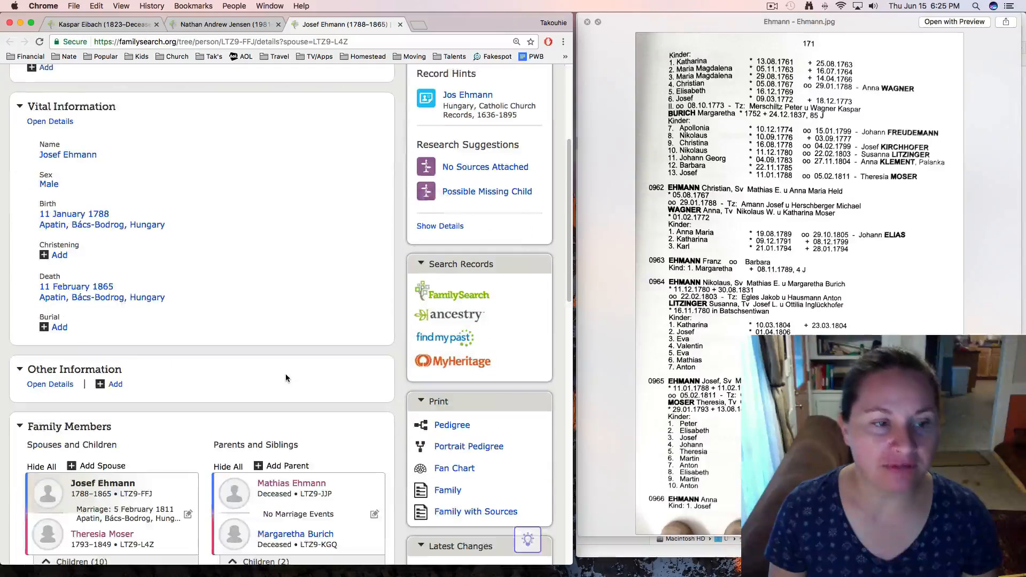
{"action": "scroll", "coordinate": [286, 378], "scroll_direction": "down", "scroll_amount": 6}
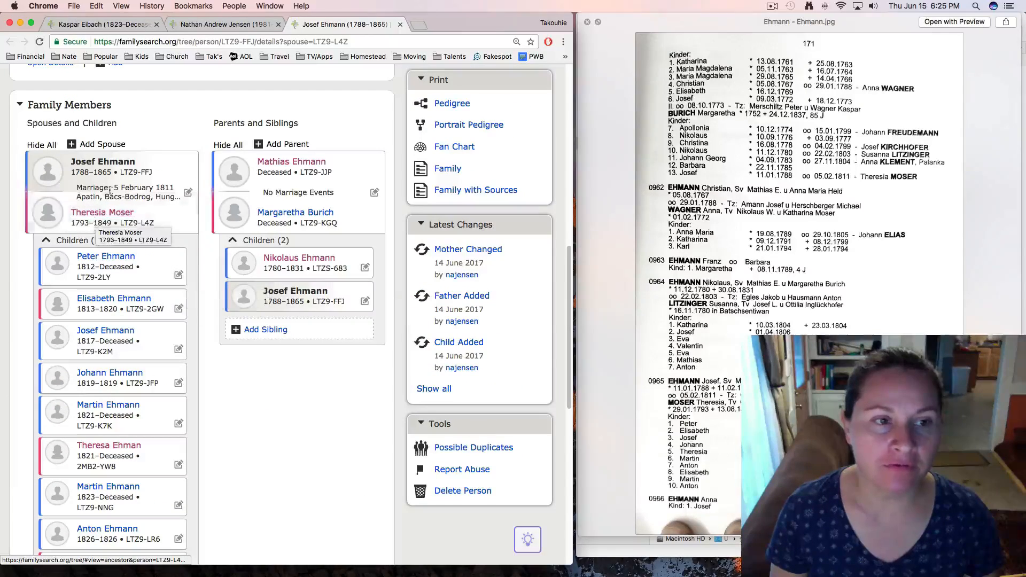
{"action": "scroll", "coordinate": [188, 398], "scroll_direction": "down", "scroll_amount": 4}
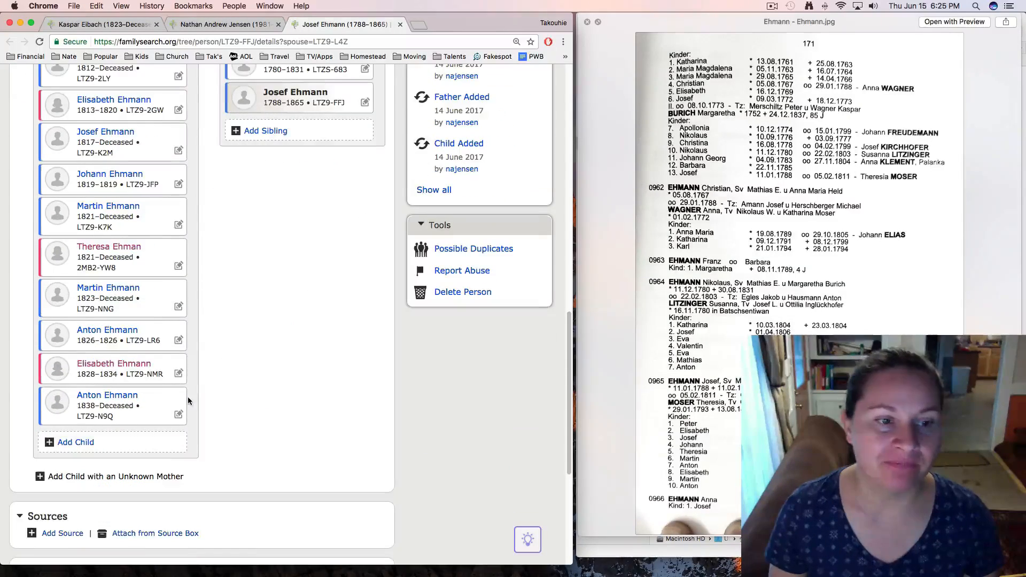
{"action": "scroll", "coordinate": [300, 412], "scroll_direction": "up", "scroll_amount": 8}
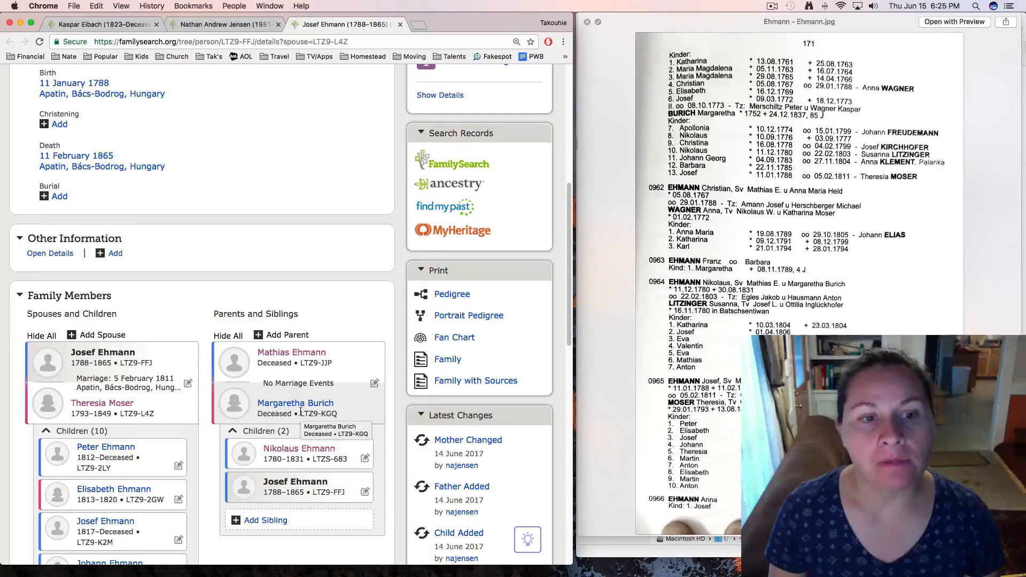
{"action": "scroll", "coordinate": [300, 412], "scroll_direction": "down", "scroll_amount": 2}
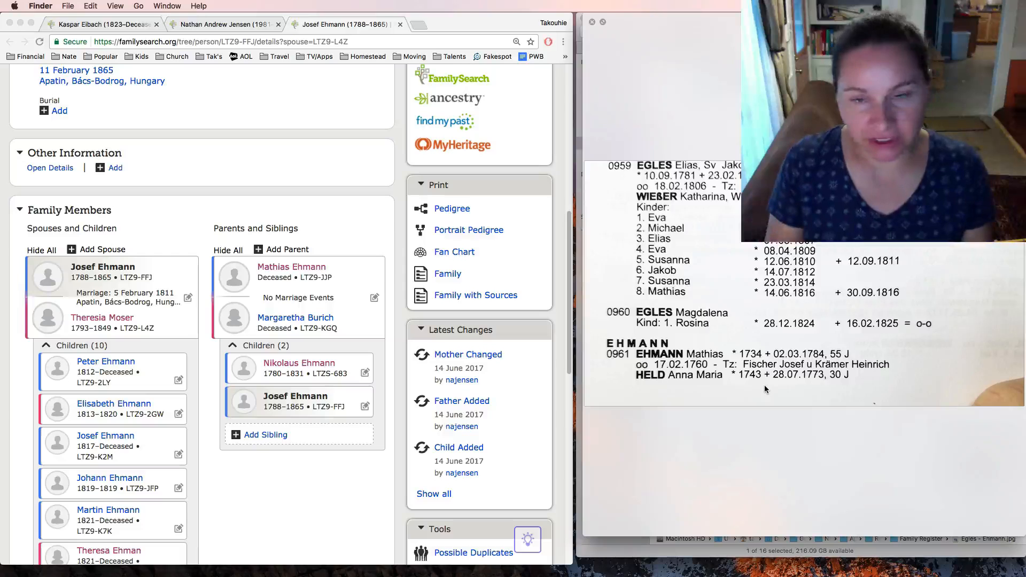
{"action": "right_click", "coordinate": [293, 272]}
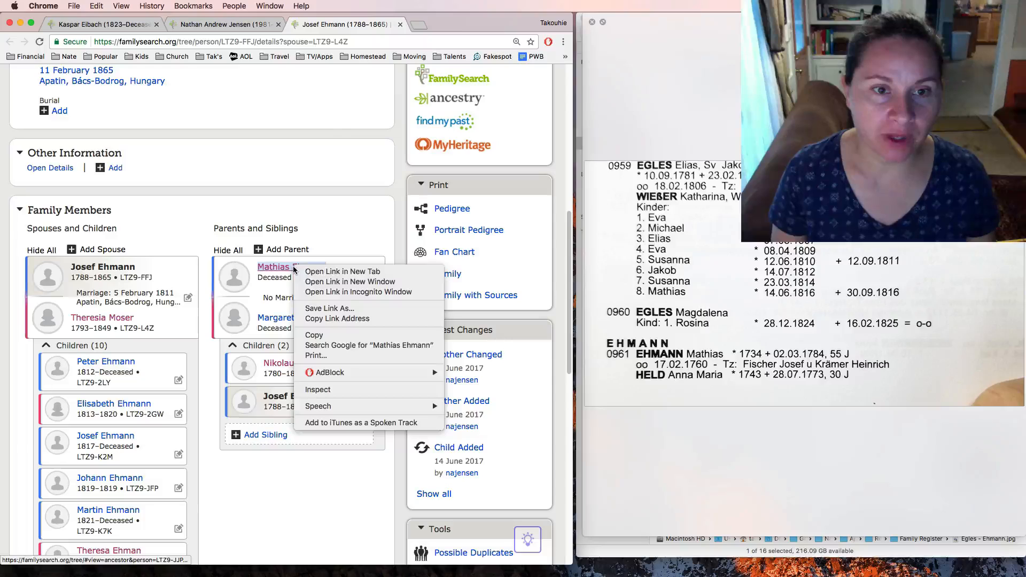
{"action": "left_click", "coordinate": [342, 272]}
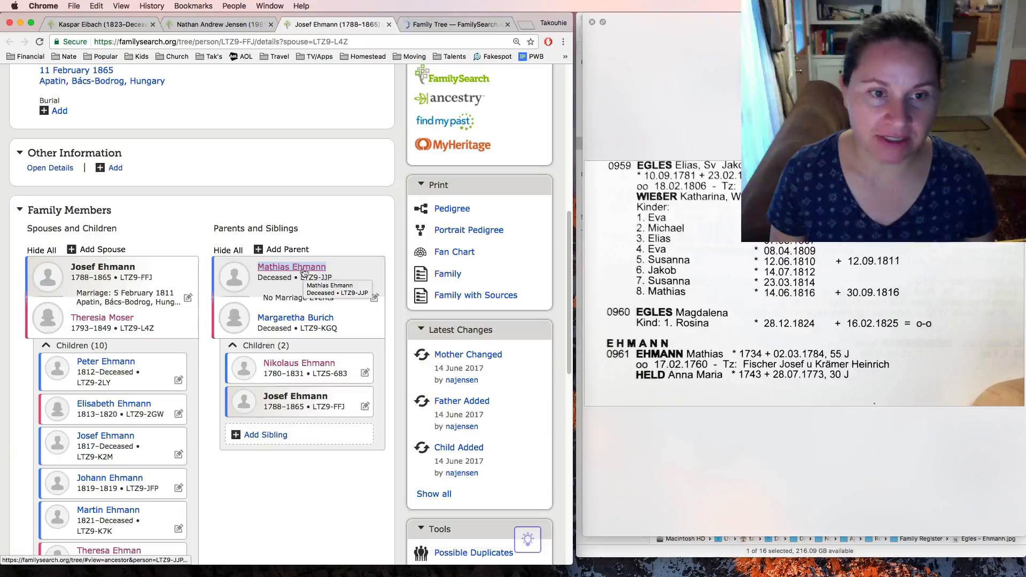
{"action": "left_click", "coordinate": [460, 25]}
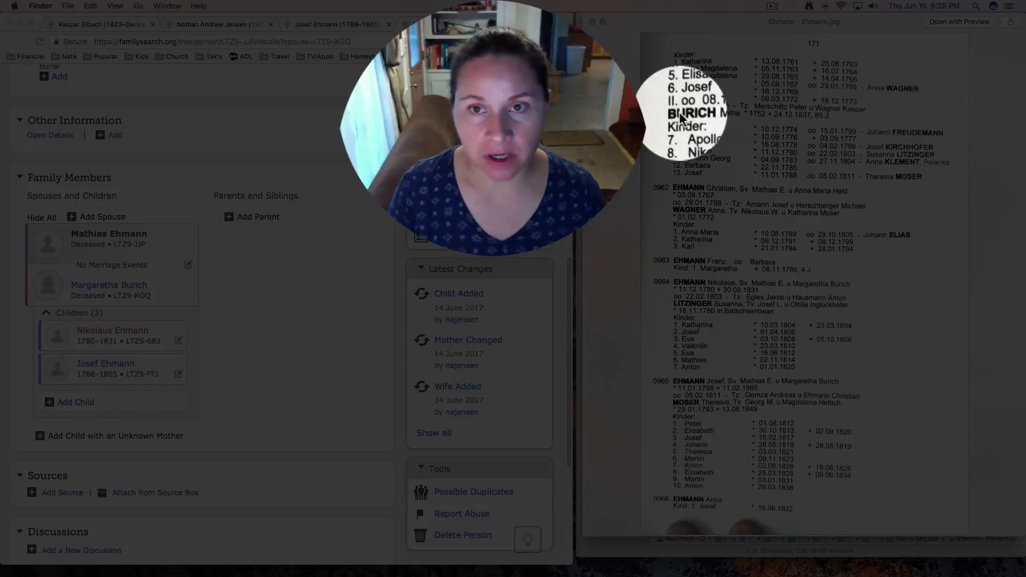
Add a marriage event dated 8 October 1773 to the relationship between the father and his listed wife.
{"action": "left_click", "coordinate": [117, 266]}
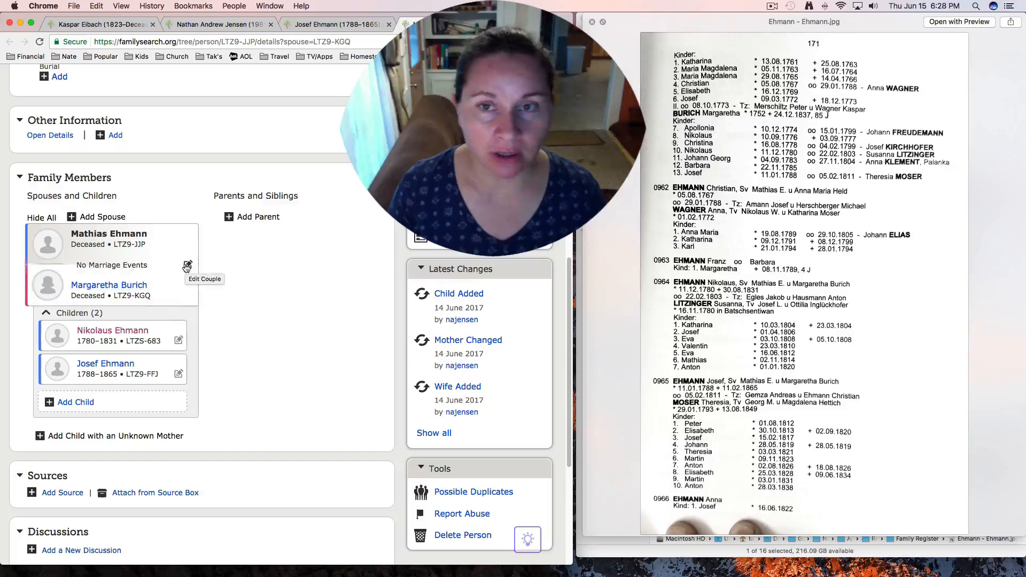
{"action": "left_click", "coordinate": [187, 265]}
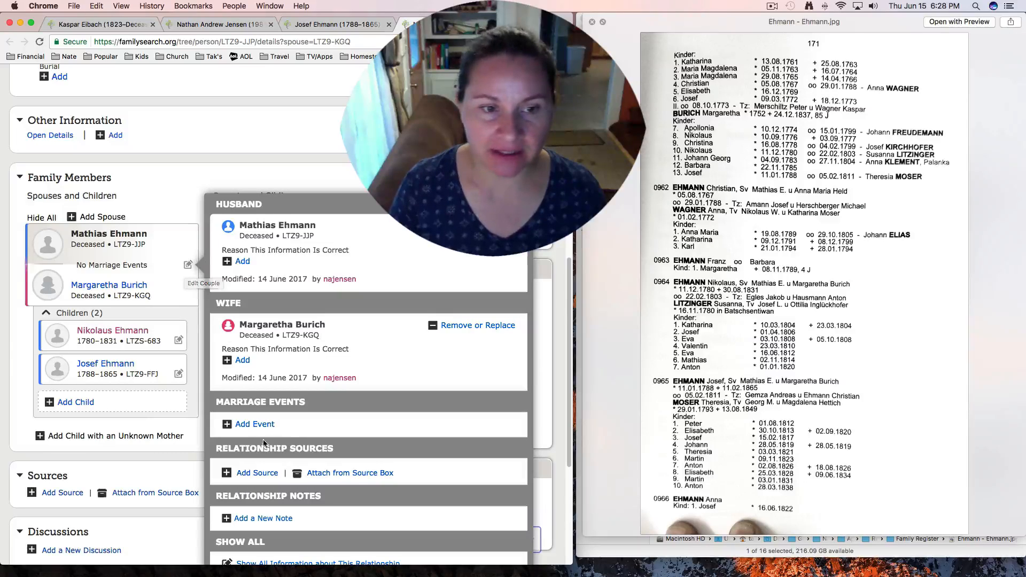
{"action": "left_click", "coordinate": [254, 425]}
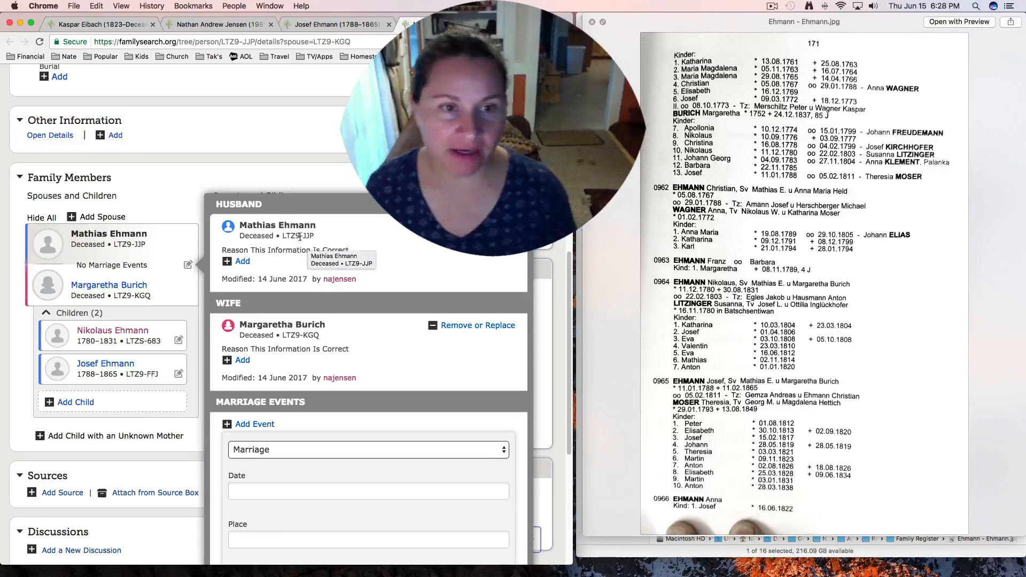
{"action": "scroll", "coordinate": [414, 328], "scroll_direction": "down", "scroll_amount": 3}
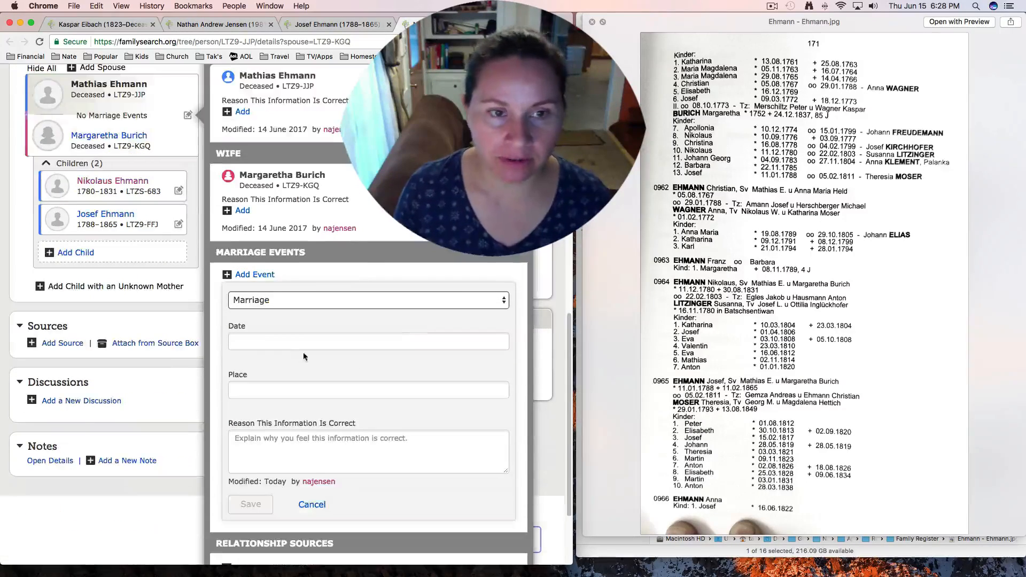
{"action": "left_click", "coordinate": [312, 344]}
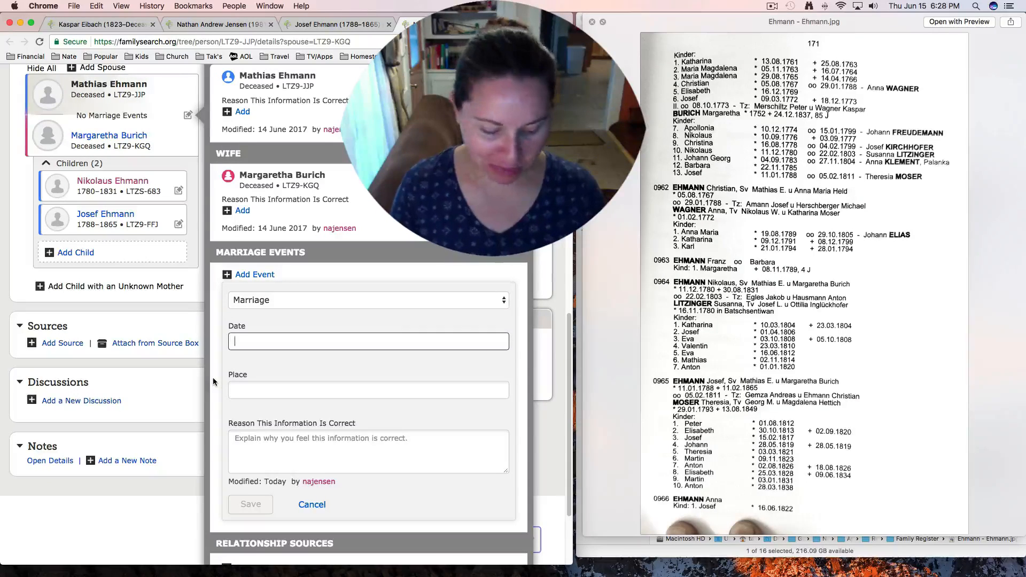
{"action": "type", "text": "8/1"}
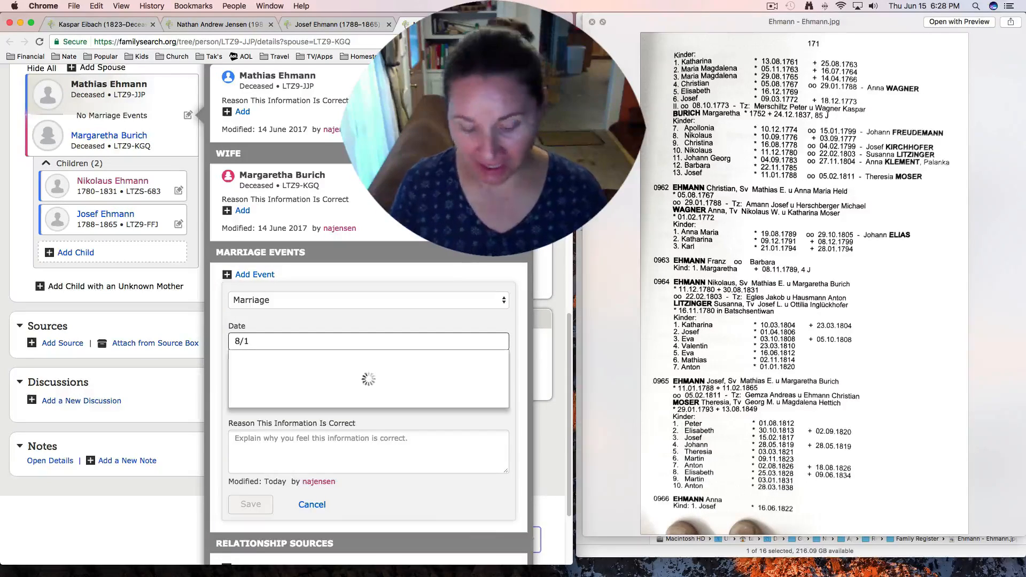
{"action": "type", "text": "0/1773"}
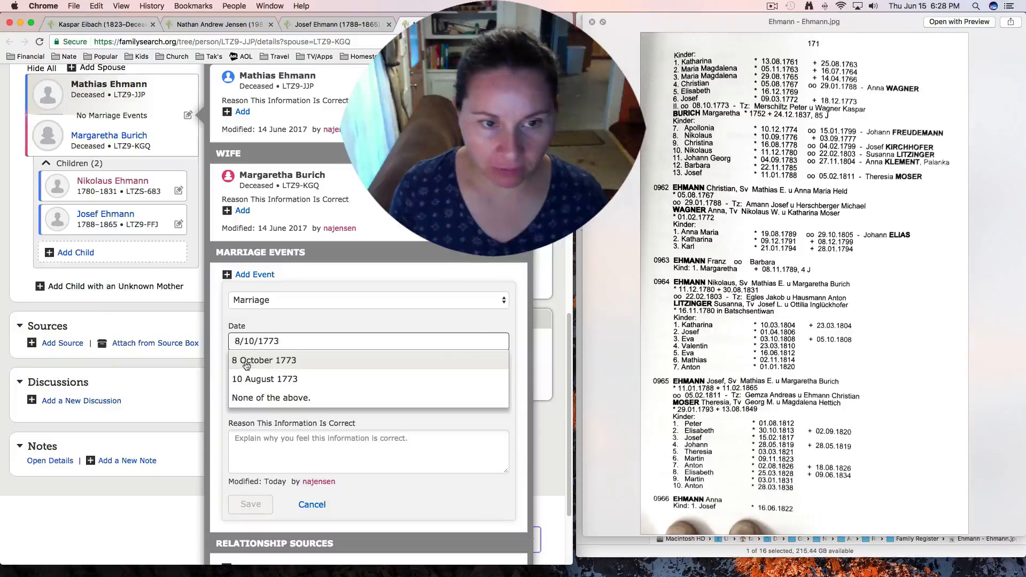
{"action": "left_click", "coordinate": [246, 361]}
Set the marriage place to the standard Apatin, Bács-Bodrog, Hungary, save the event and close the couple details.
{"action": "left_click", "coordinate": [292, 380]}
{"action": "type", "text": "Apatin, Bács-Bodrog, Hungary"}
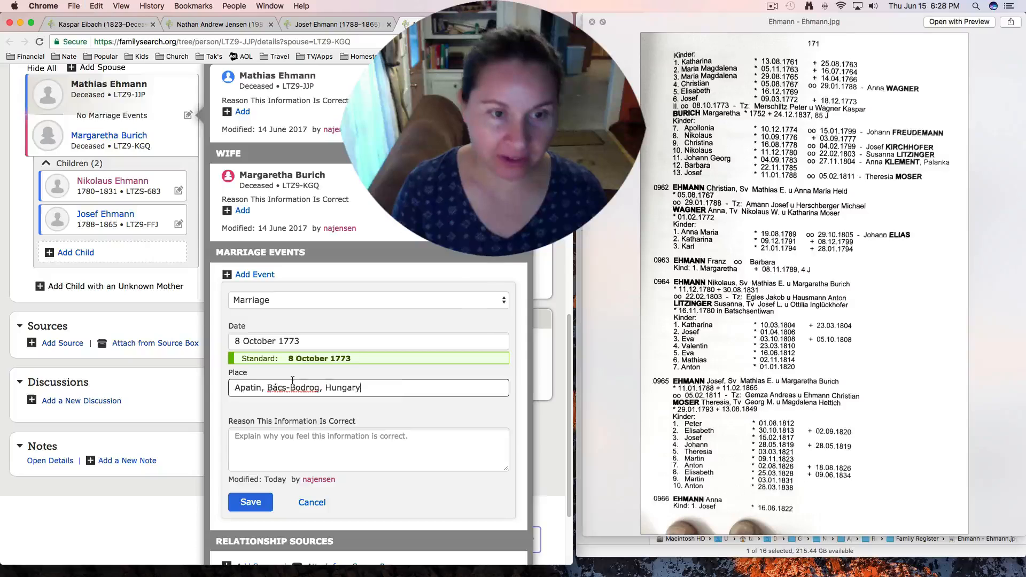
{"action": "left_click", "coordinate": [273, 405]}
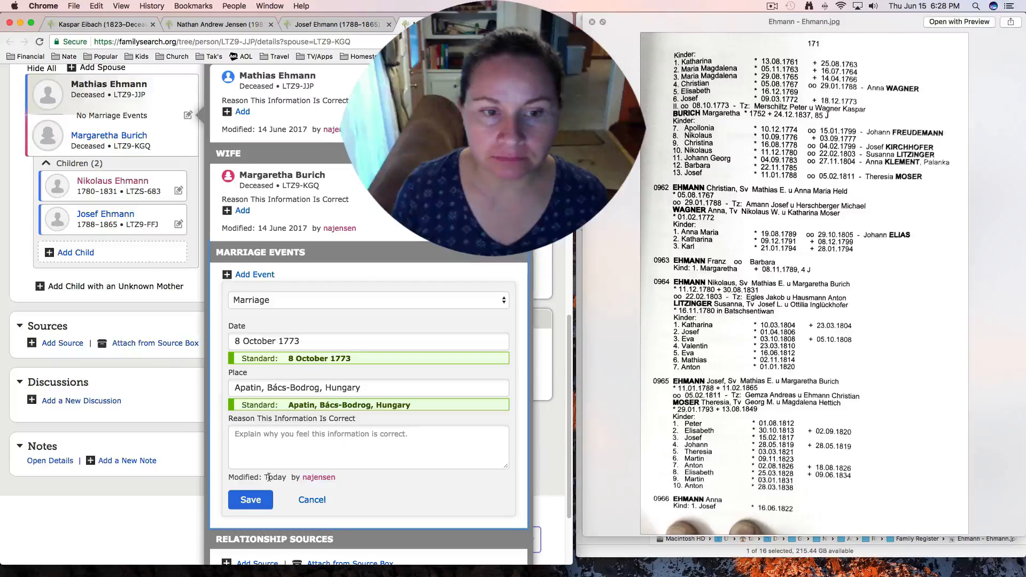
{"action": "left_click", "coordinate": [251, 500]}
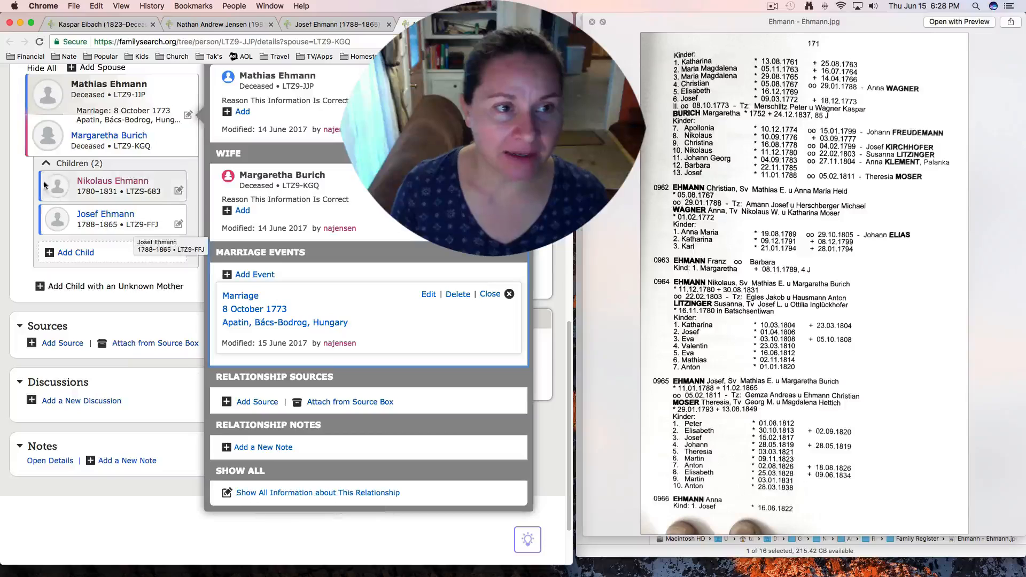
{"action": "left_click", "coordinate": [21, 180]}
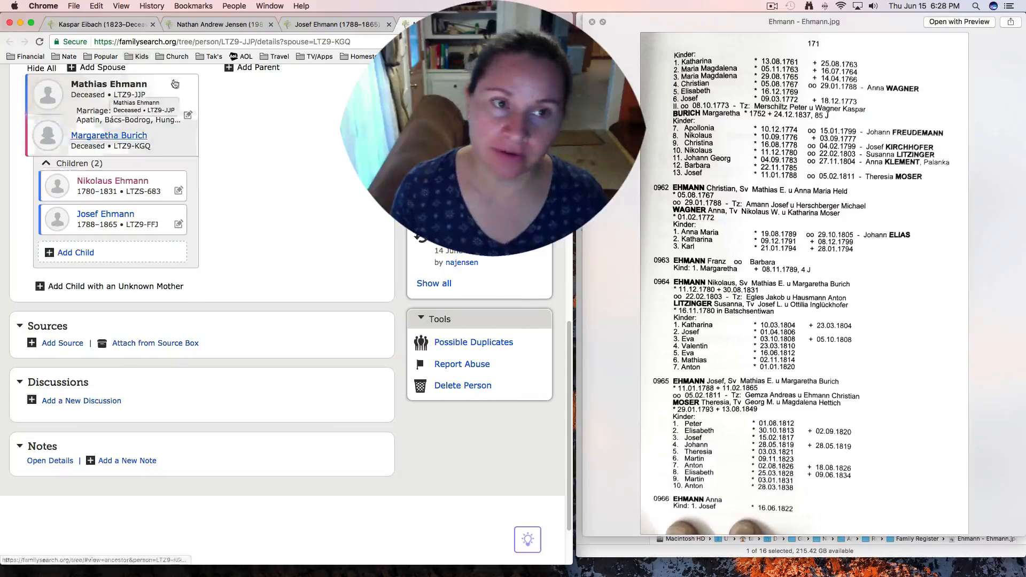
Begin adding a child to the couple and enter the first and last names of child 7 in the register.
{"action": "left_click", "coordinate": [77, 252]}
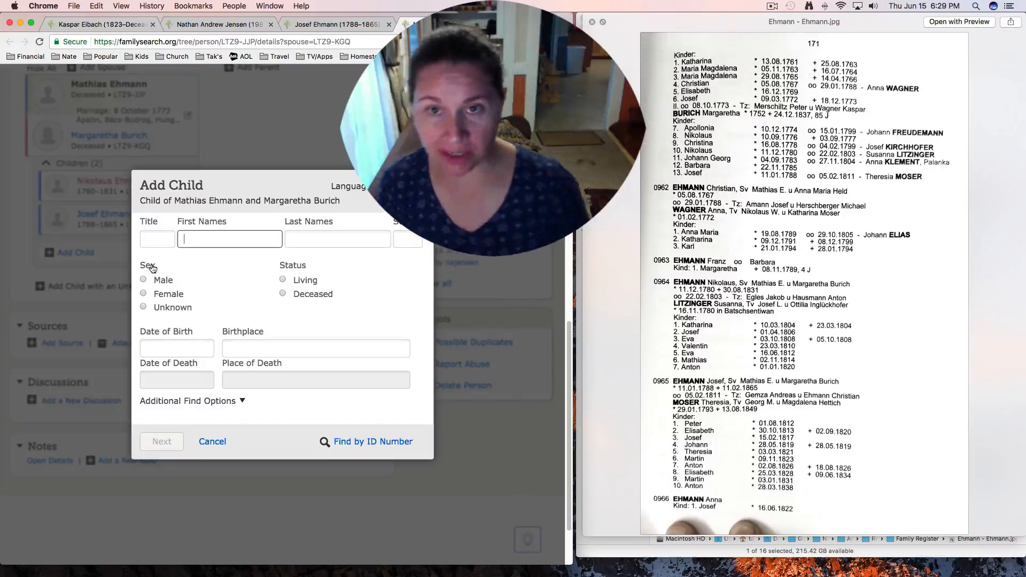
{"action": "type", "text": "Appol"}
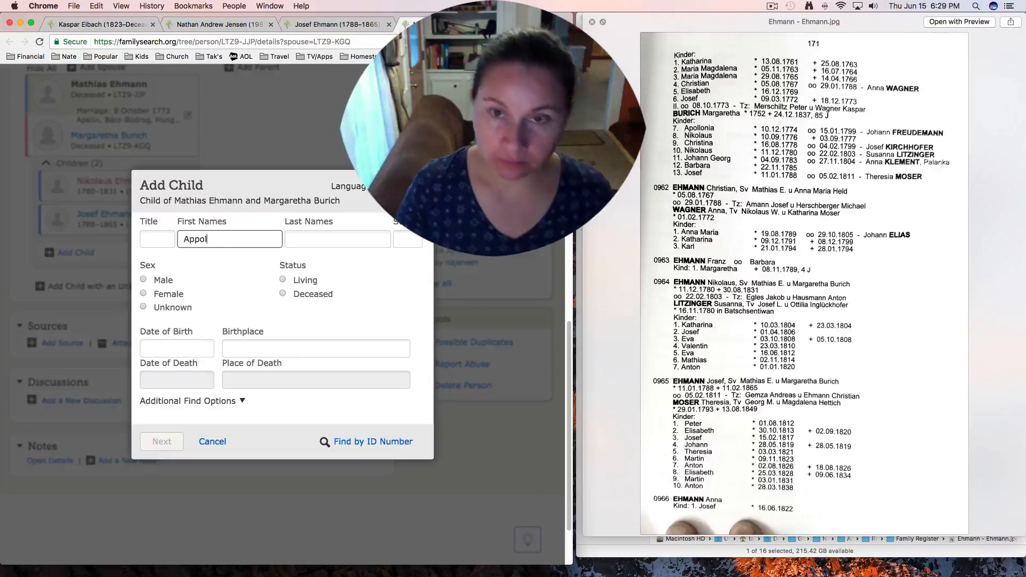
{"action": "type", "text": "lonia"}
{"action": "key", "text": "Tab"}
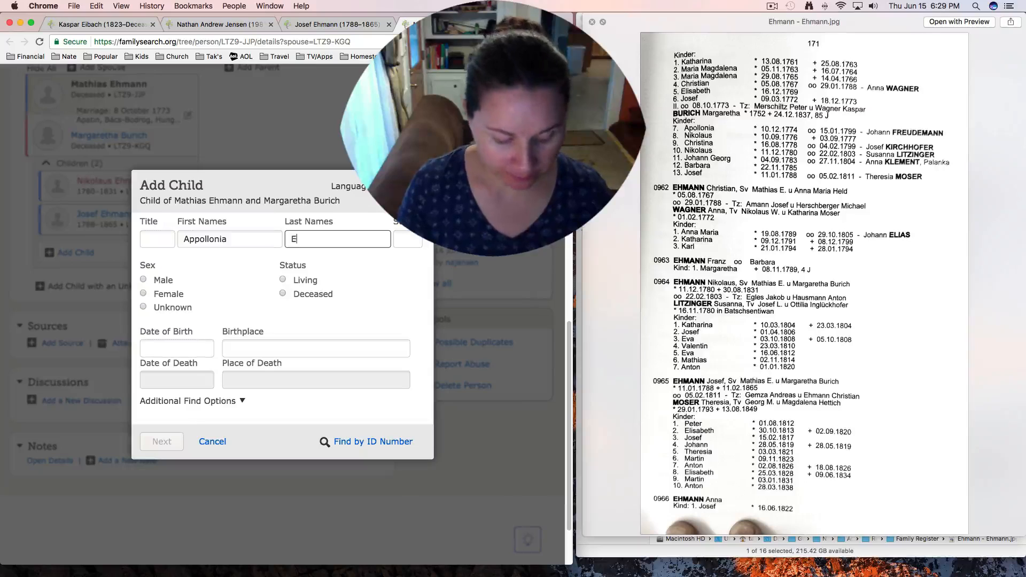
{"action": "key", "text": "Tab"}
Set the new child's sex to Female and status to Deceased.
{"action": "key", "text": "Tab"}
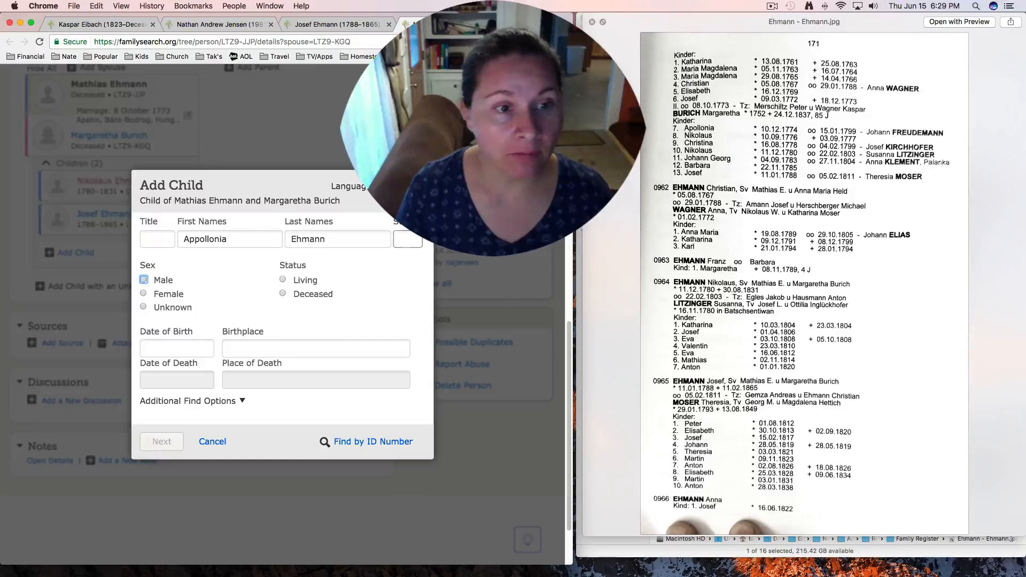
{"action": "key", "text": "Down"}
{"action": "key", "text": "Tab"}
{"action": "key", "text": "Down"}
{"action": "key", "text": "Tab"}
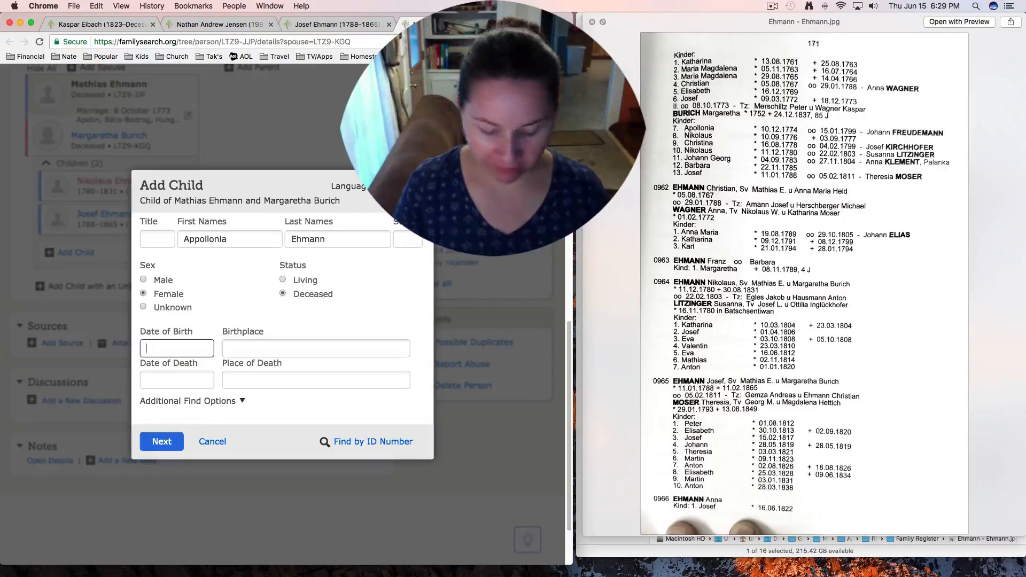
Enter the child's date of birth and the birthplace Apatin, Bács-Bodrog, Hungary, and submit the new child's details.
{"action": "type", "text": "11/12/1"}
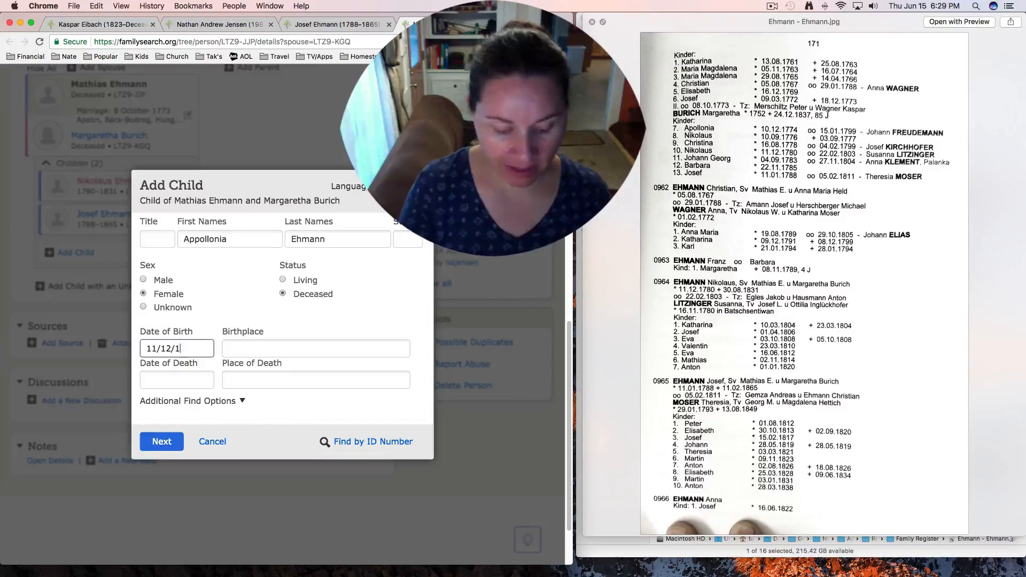
{"action": "type", "text": "774"}
{"action": "key", "text": "Tab"}
{"action": "type", "text": "Apatin, Bács-Bodrog, Hungary"}
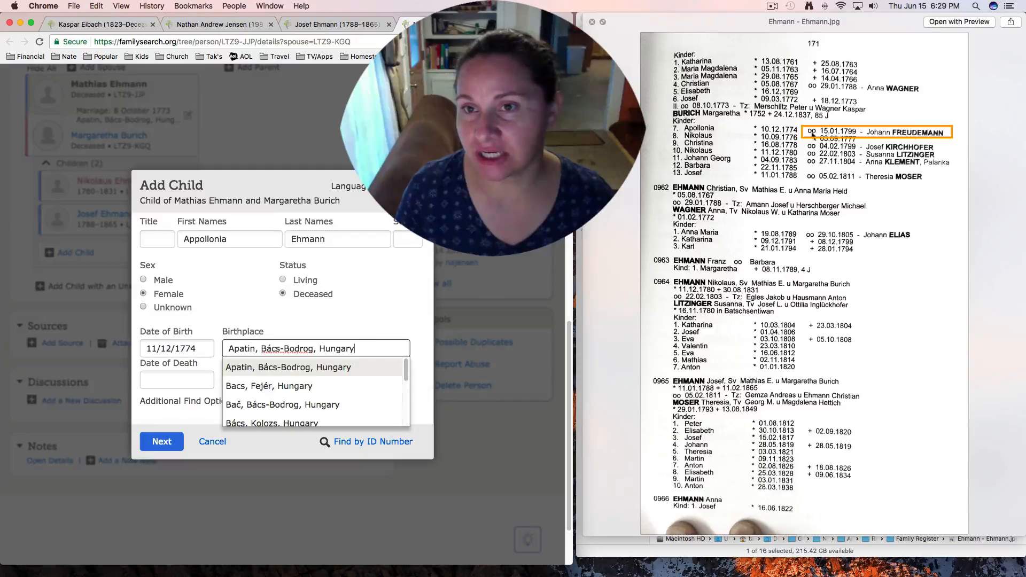
{"action": "left_click", "coordinate": [161, 441]}
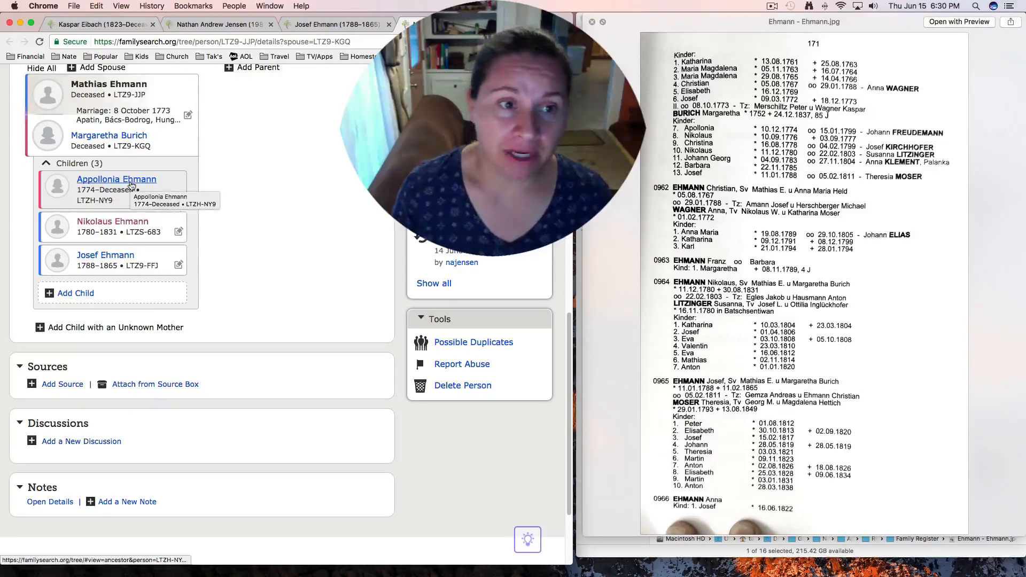
Open the newly added daughter's person page in a new tab and display her vital information and family members.
{"action": "right_click", "coordinate": [131, 185]}
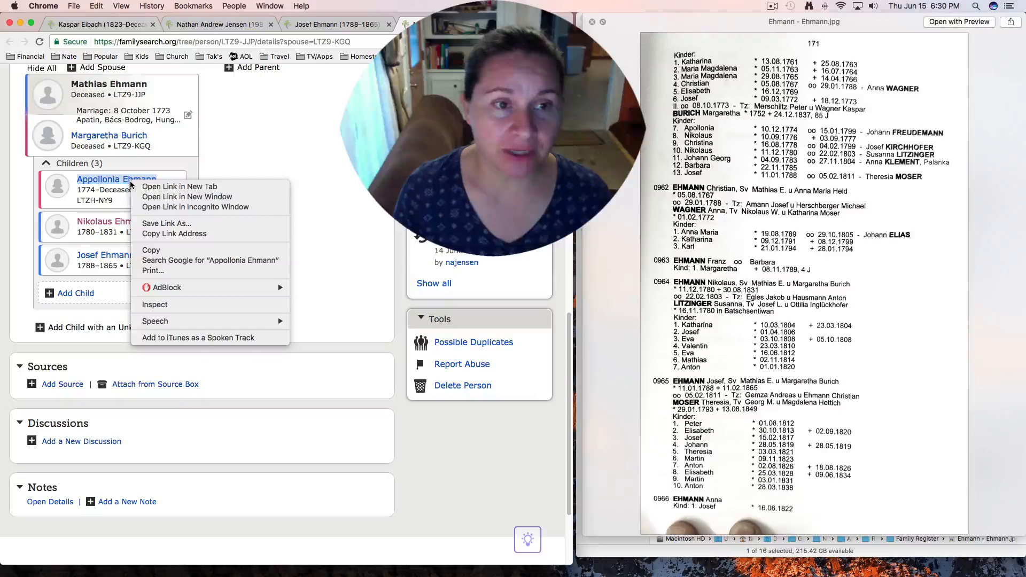
{"action": "left_click", "coordinate": [143, 187]}
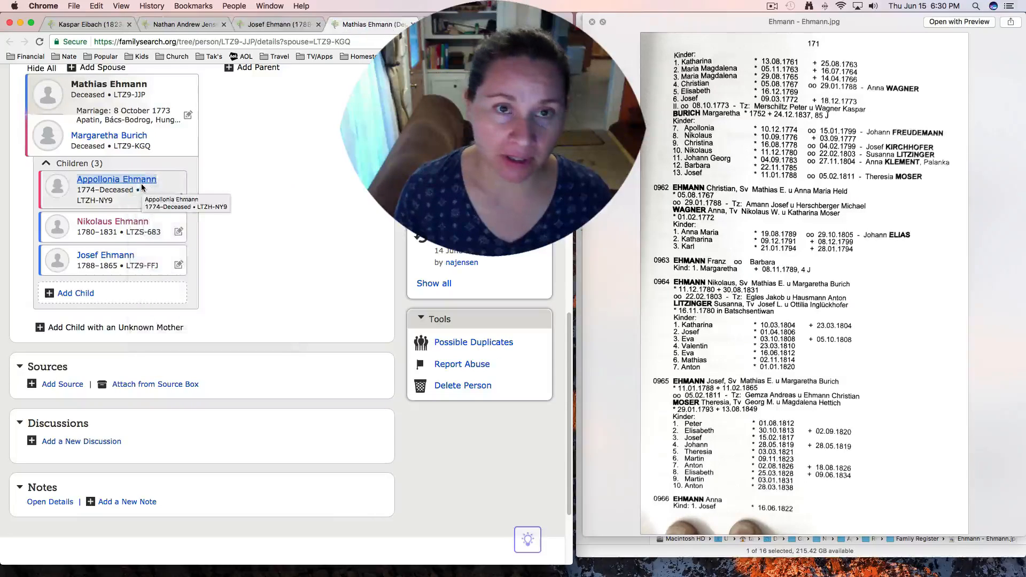
{"action": "left_click", "coordinate": [463, 24]}
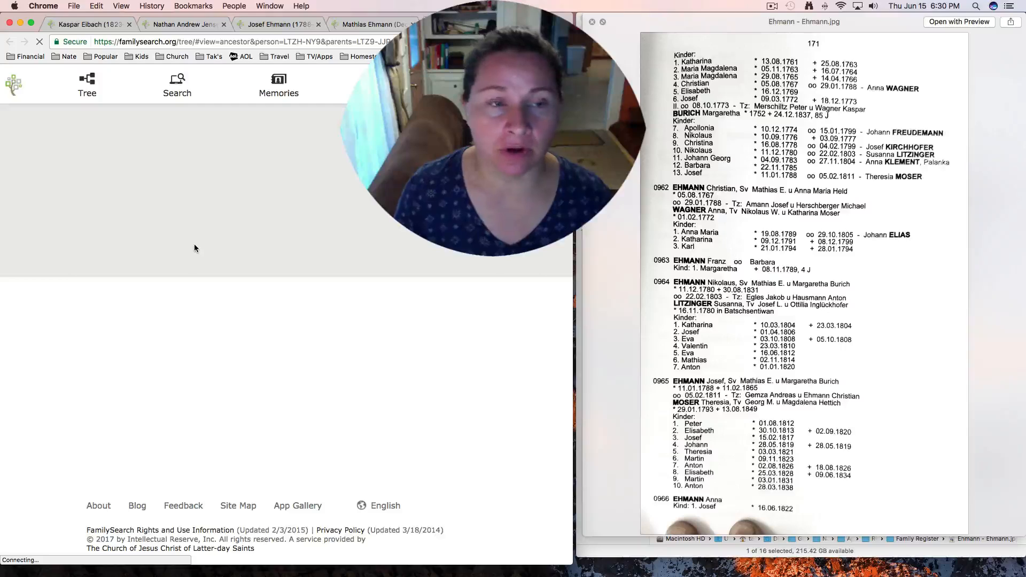
{"action": "scroll", "coordinate": [249, 312], "scroll_direction": "down", "scroll_amount": 4}
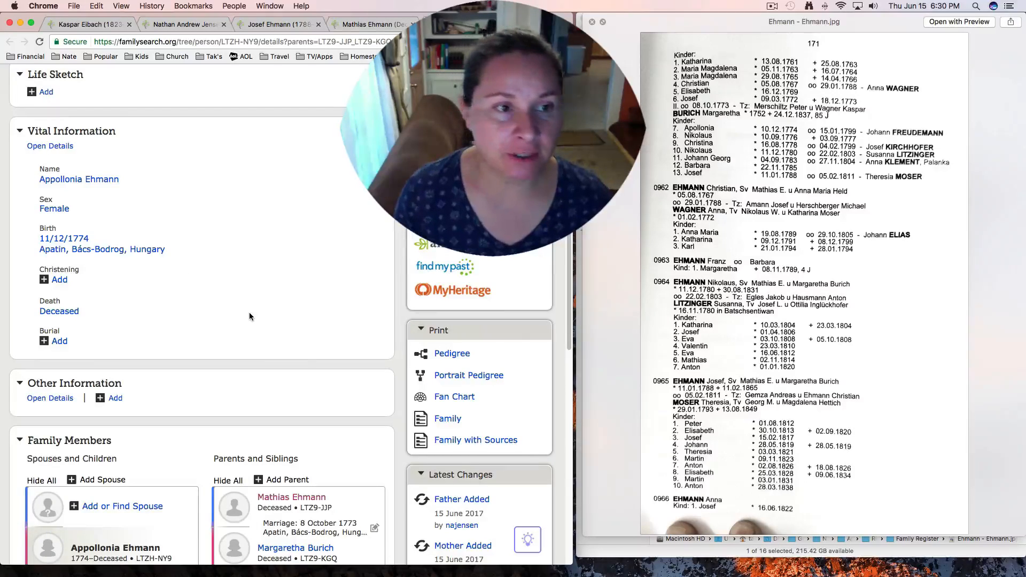
Begin adding a husband for the new daughter and enter the first and last names listed beside child 7 in the register.
{"action": "scroll", "coordinate": [249, 316], "scroll_direction": "down", "scroll_amount": 4}
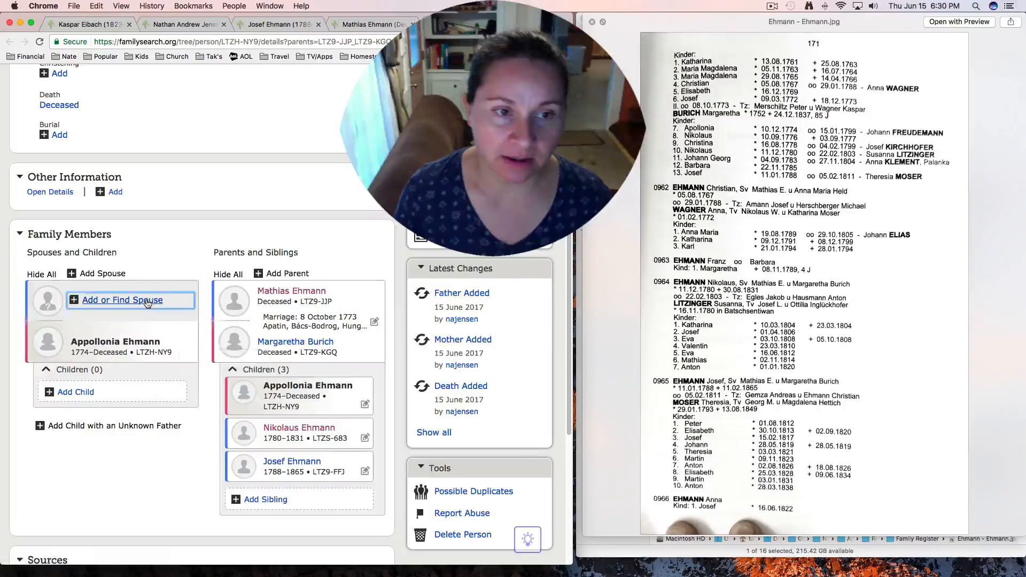
{"action": "left_click", "coordinate": [123, 300]}
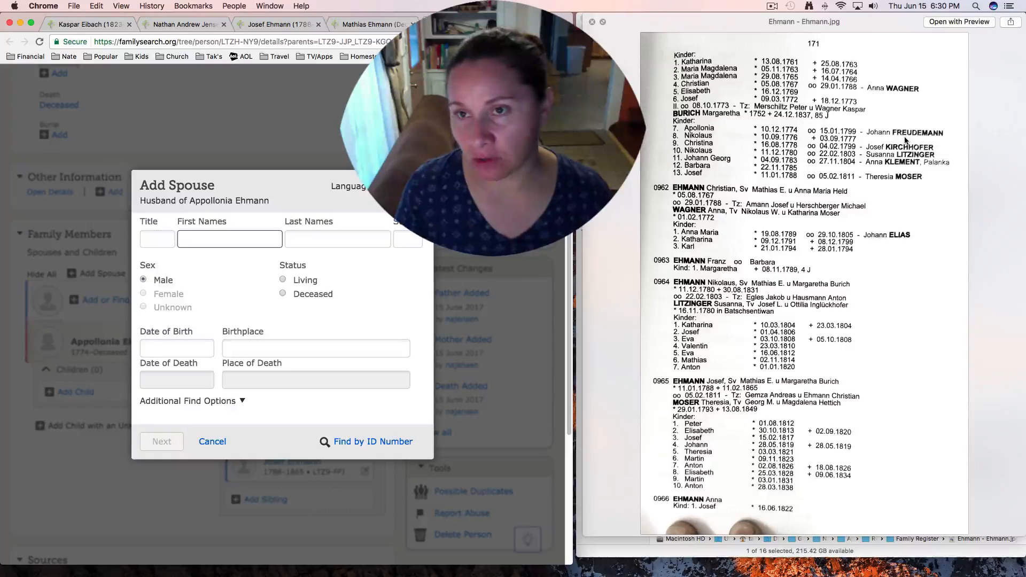
{"action": "type", "text": "Johann"}
{"action": "key", "text": "Tab"}
{"action": "type", "text": "F"}
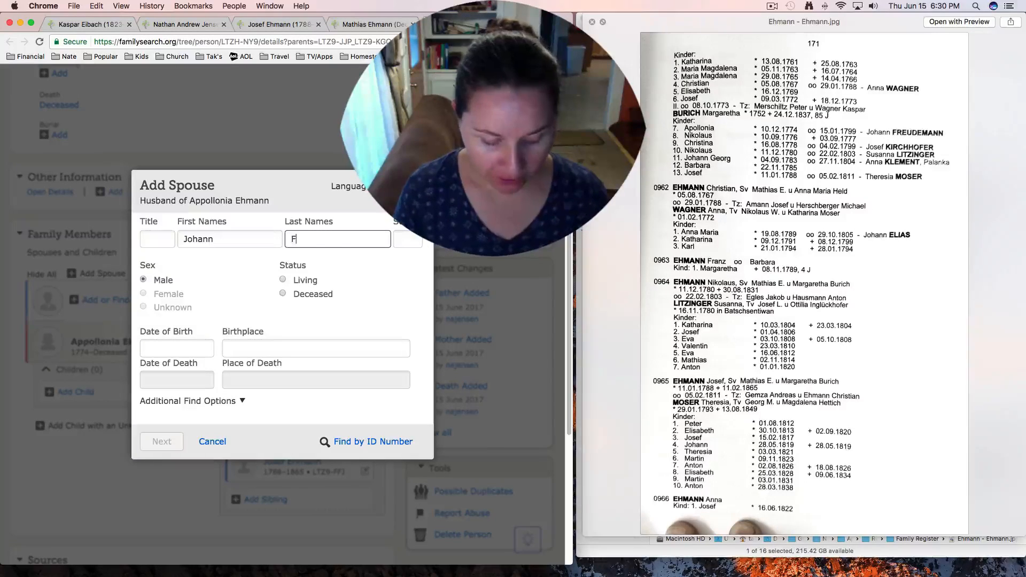
{"action": "type", "text": "reudemann"}
Set the husband's status to Deceased, submit his details and create him as a new person instead of using a possible match.
{"action": "key", "text": "Tab"}
{"action": "key", "text": "Tab"}
{"action": "key", "text": "Tab"}
{"action": "key", "text": "Down"}
{"action": "key", "text": "Tab"}
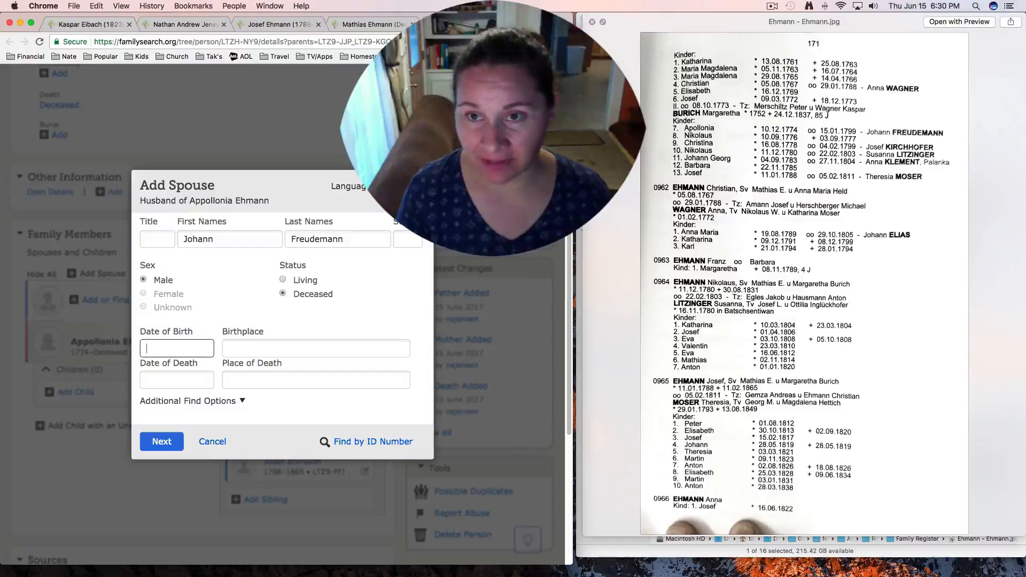
{"action": "left_click", "coordinate": [158, 443]}
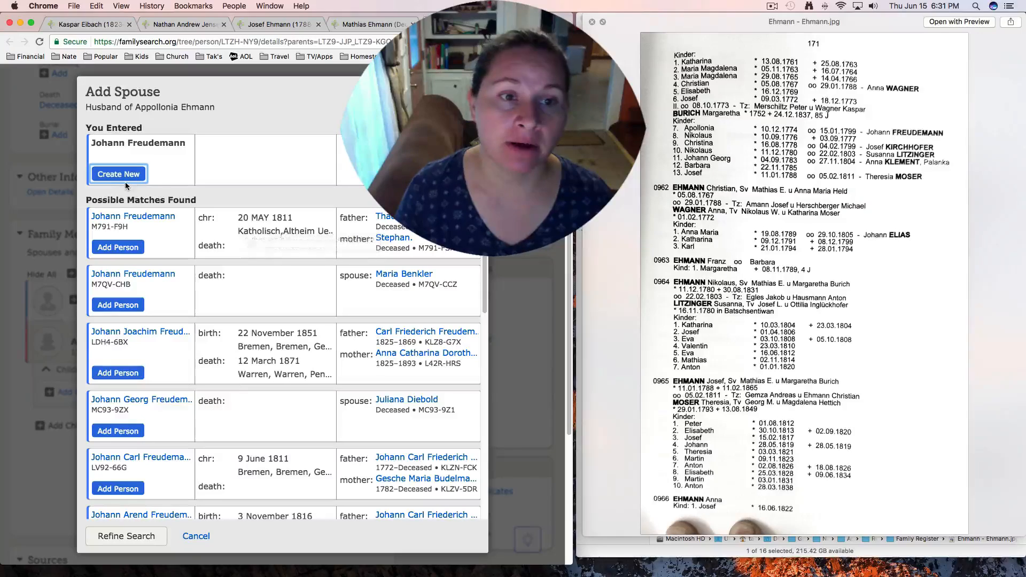
{"action": "left_click", "coordinate": [125, 181]}
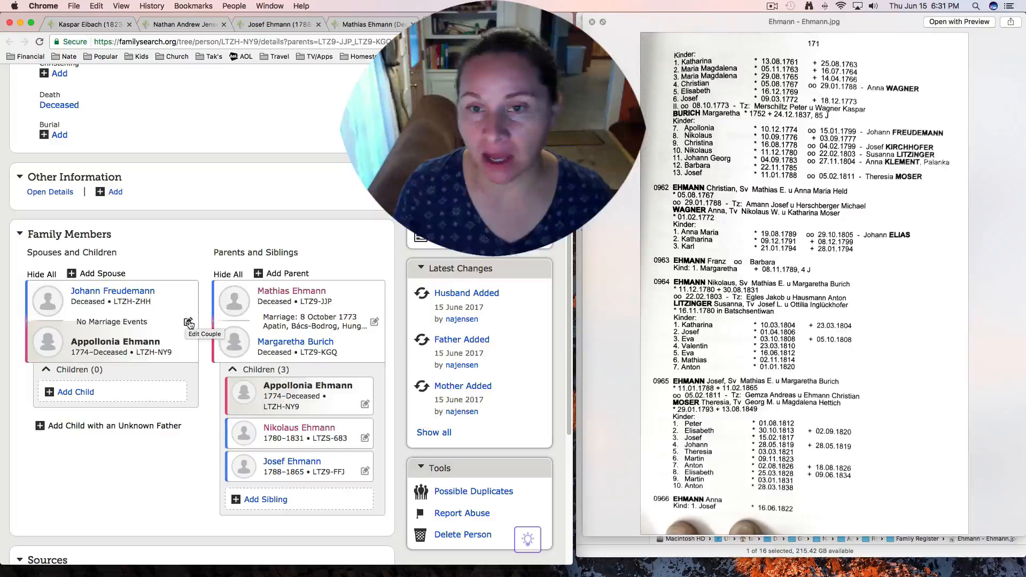
Edit the couple's relationship and add a marriage event with the standardized date 15 January 1799.
{"action": "left_click", "coordinate": [189, 322]}
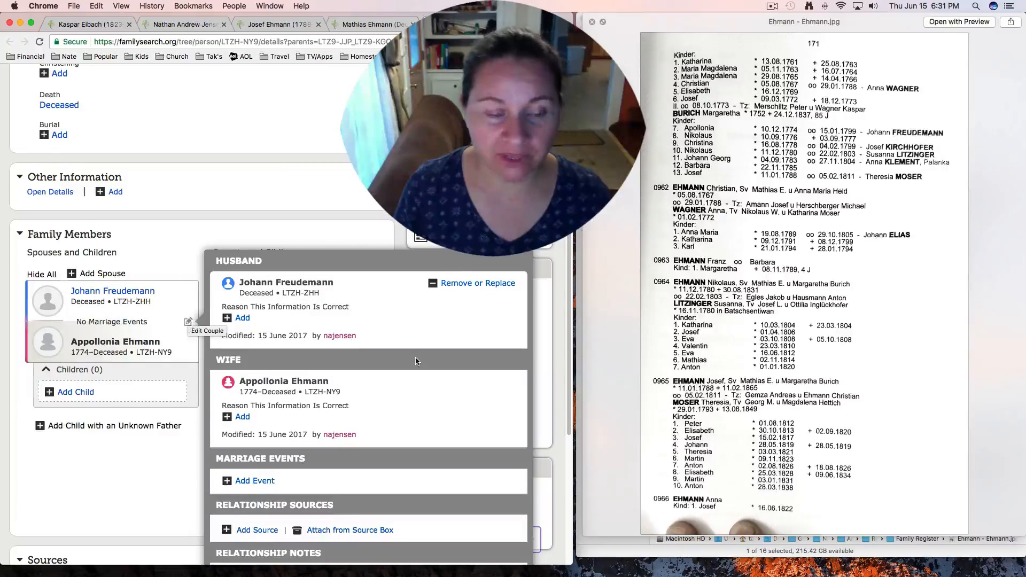
{"action": "scroll", "coordinate": [415, 361], "scroll_direction": "down", "scroll_amount": 1}
{"action": "left_click", "coordinate": [254, 428]}
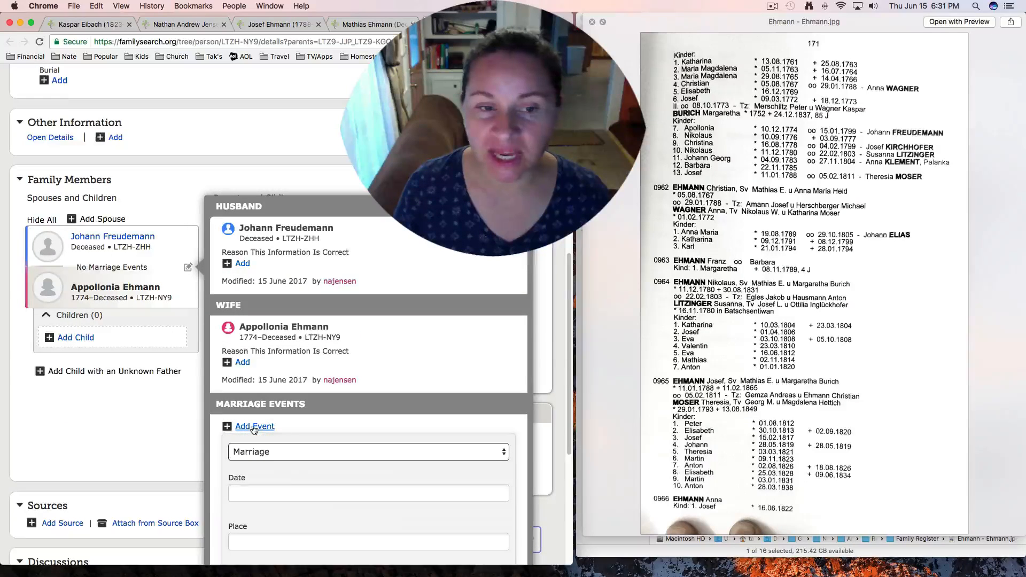
{"action": "scroll", "coordinate": [267, 417], "scroll_direction": "down", "scroll_amount": 2}
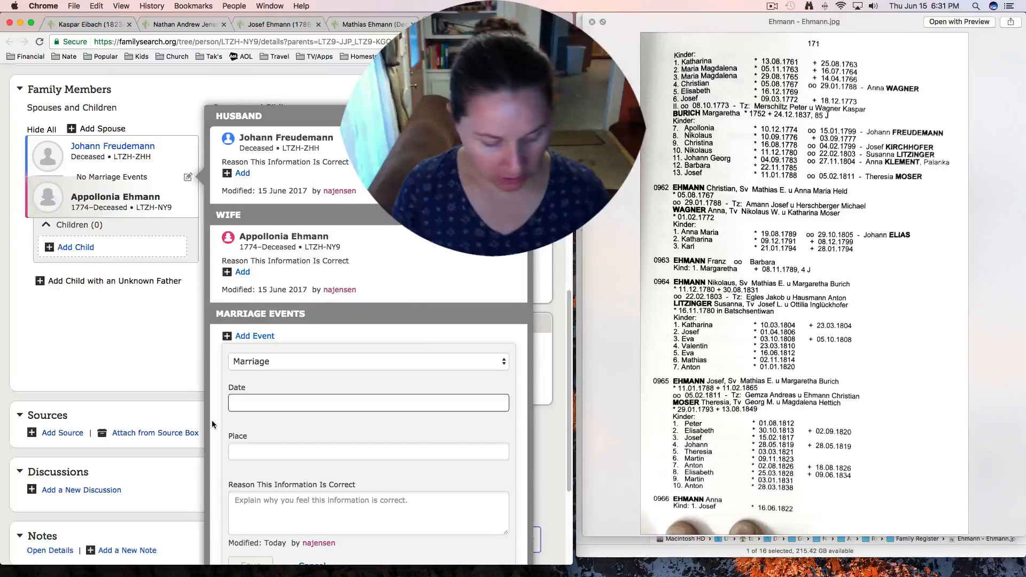
{"action": "type", "text": "15/1/"}
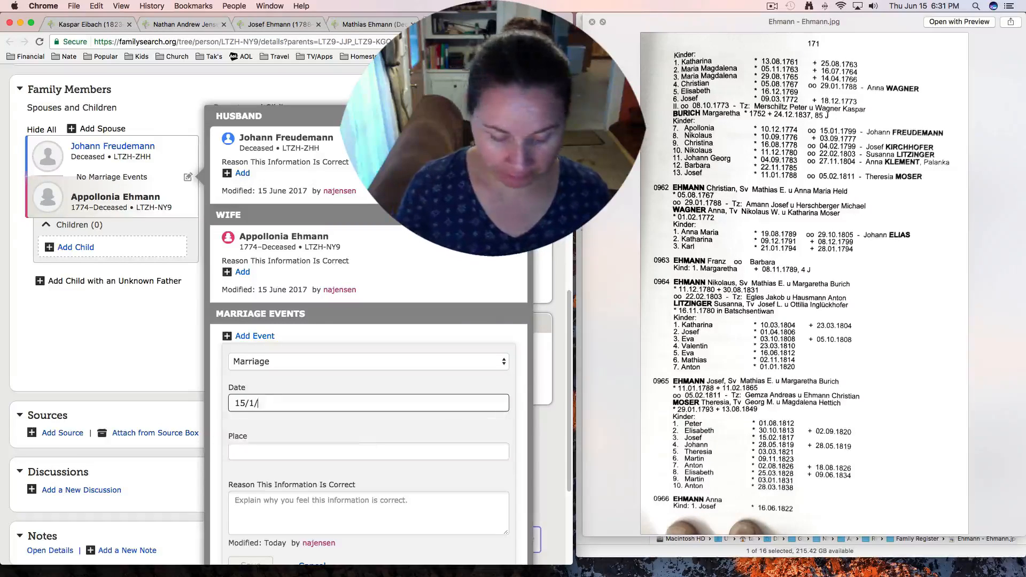
{"action": "type", "text": "1799"}
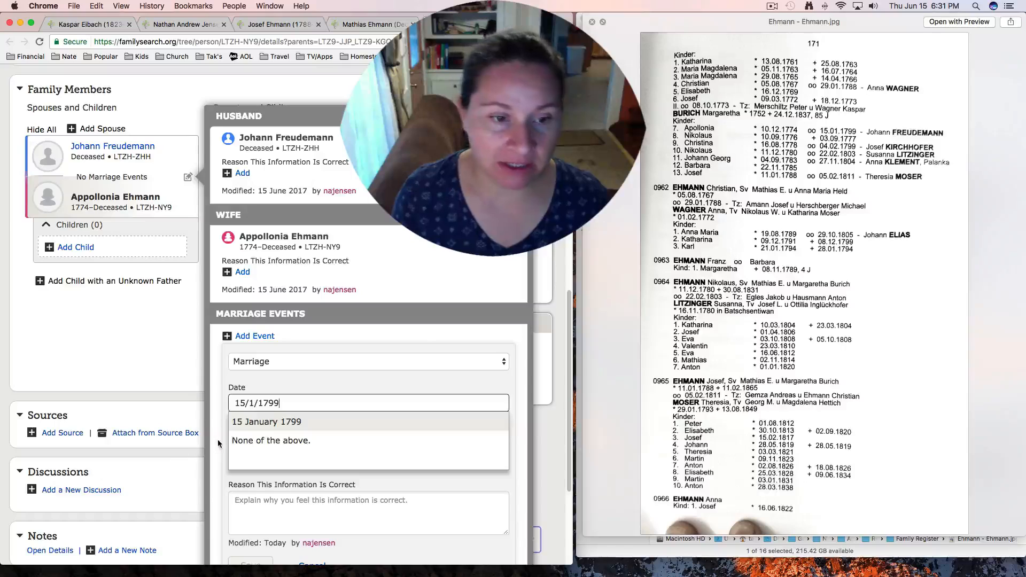
{"action": "left_click", "coordinate": [241, 421]}
Set the marriage place to the standard Apatin, Bács-Bodrog, Hungary and save the event.
{"action": "left_click", "coordinate": [242, 448]}
{"action": "type", "text": "Apatin, Bács-Bodrog, Hungary"}
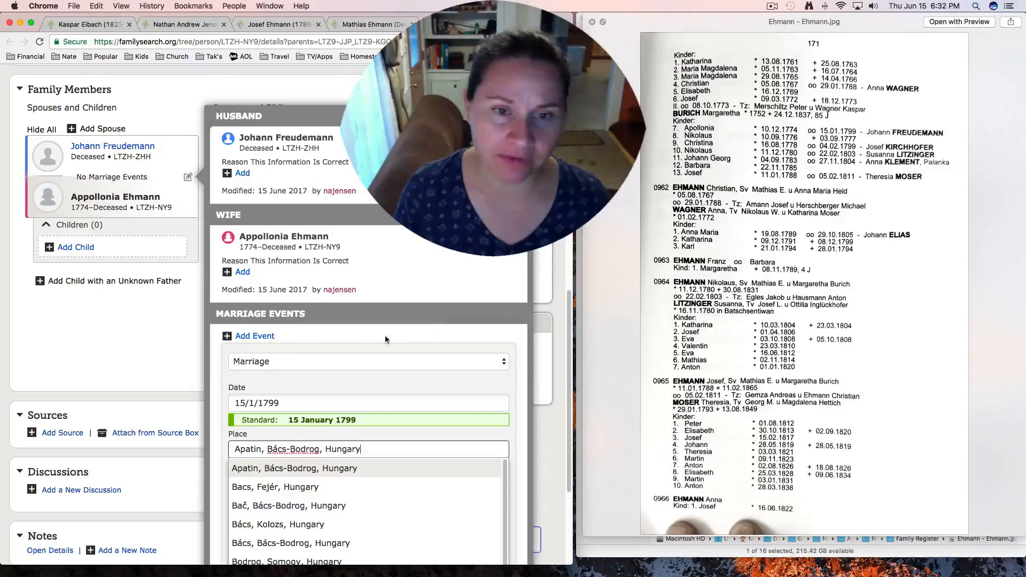
{"action": "key", "text": "Return"}
{"action": "scroll", "coordinate": [210, 380], "scroll_direction": "down", "scroll_amount": 3}
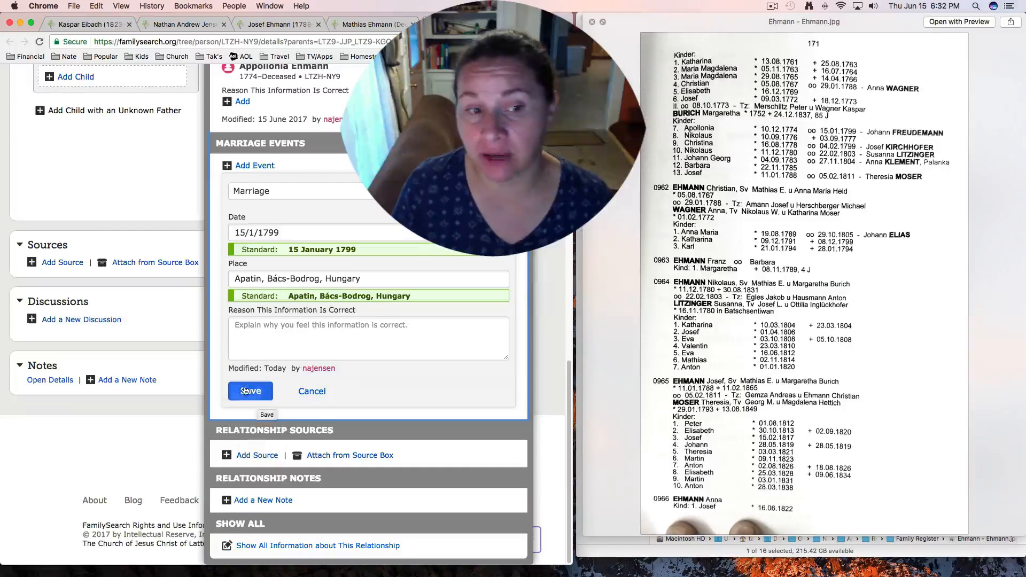
{"action": "left_click", "coordinate": [245, 389]}
Close the daughter's page and bring up the refreshed person page of child 13, the youngest son.
{"action": "key", "text": "super+w"}
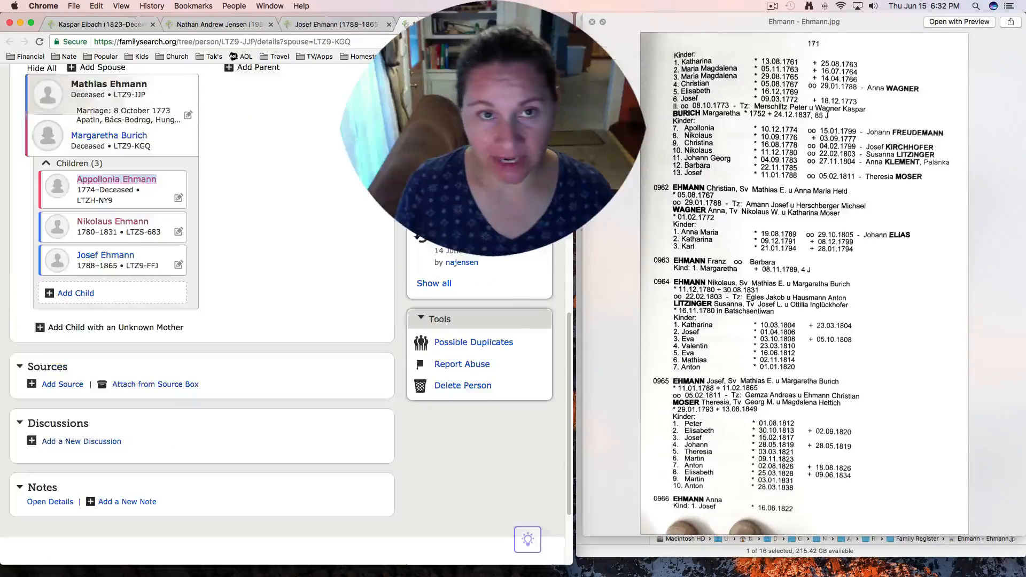
{"action": "scroll", "coordinate": [178, 303], "scroll_direction": "up", "scroll_amount": 2}
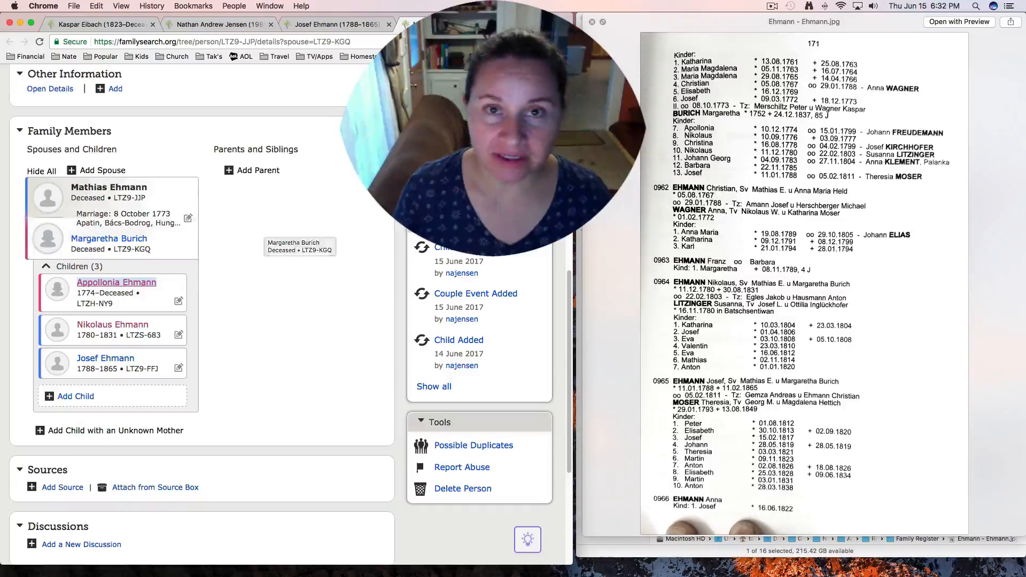
{"action": "left_click", "coordinate": [337, 24]}
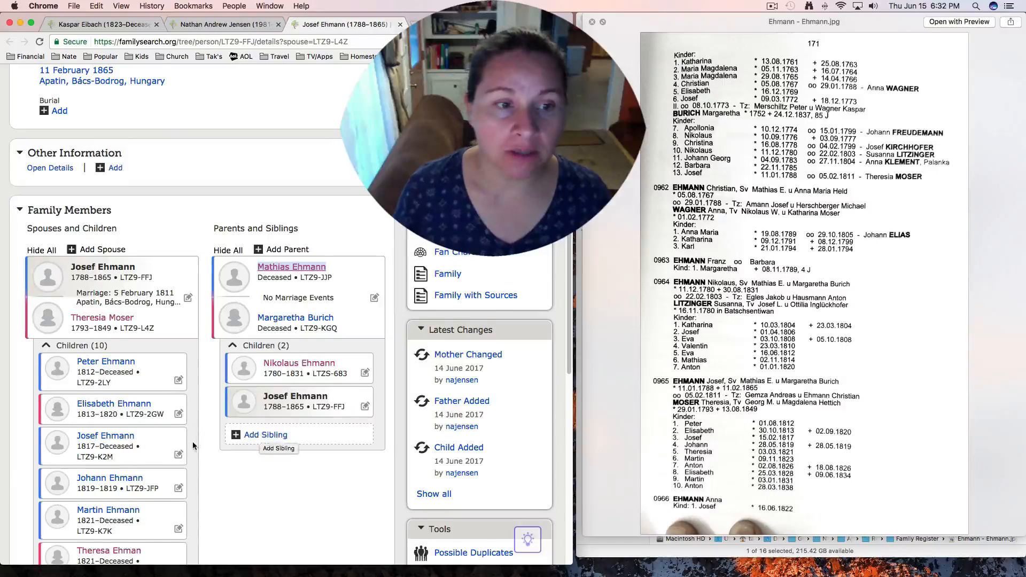
{"action": "scroll", "coordinate": [194, 446], "scroll_direction": "down", "scroll_amount": 3}
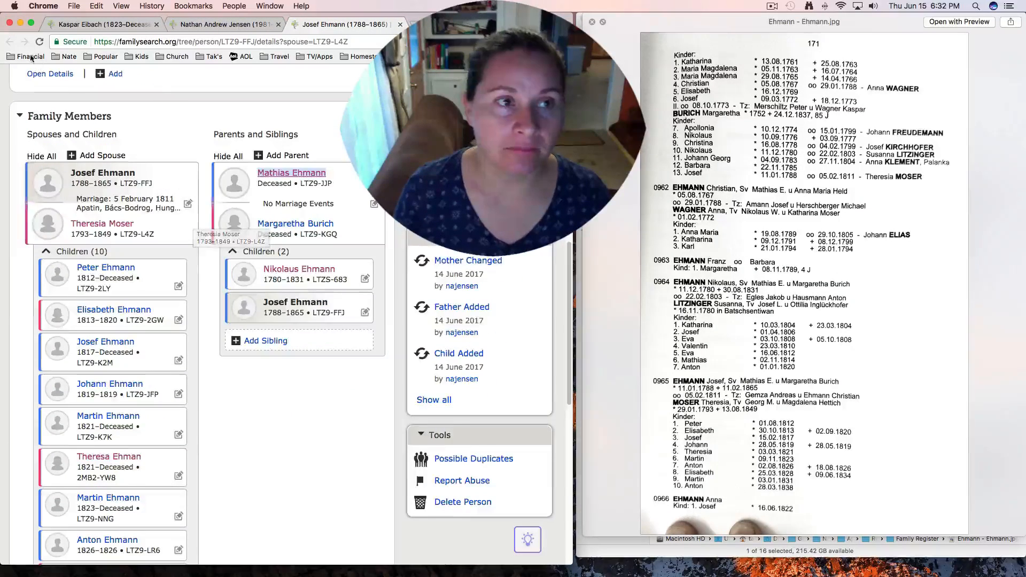
{"action": "scroll", "coordinate": [191, 339], "scroll_direction": "up", "scroll_amount": 10}
{"action": "scroll", "coordinate": [190, 334], "scroll_direction": "down", "scroll_amount": 2}
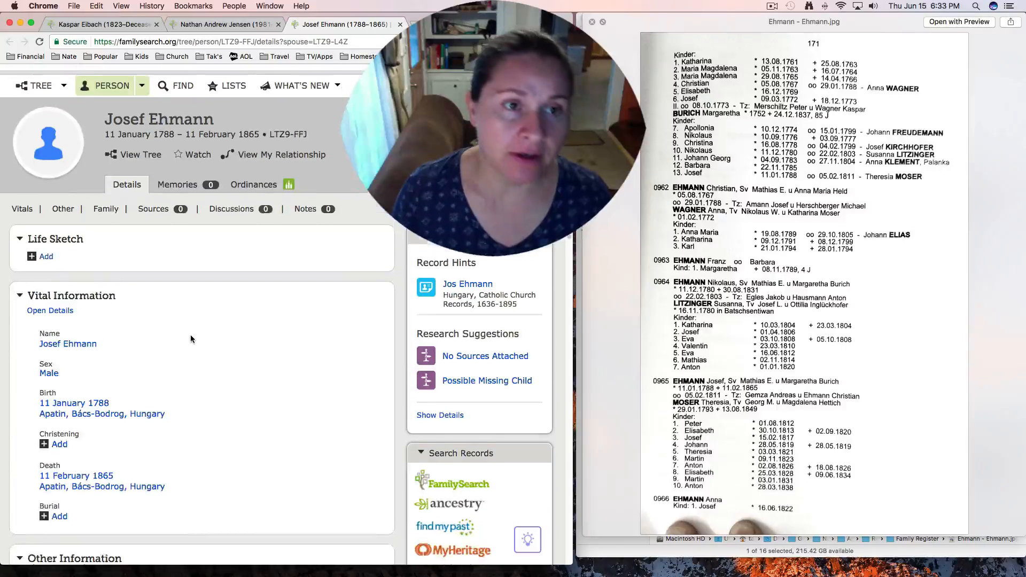
Review child 13's own children and siblings, and begin adding a sibling under his parents.
{"action": "scroll", "coordinate": [190, 334], "scroll_direction": "down", "scroll_amount": 15}
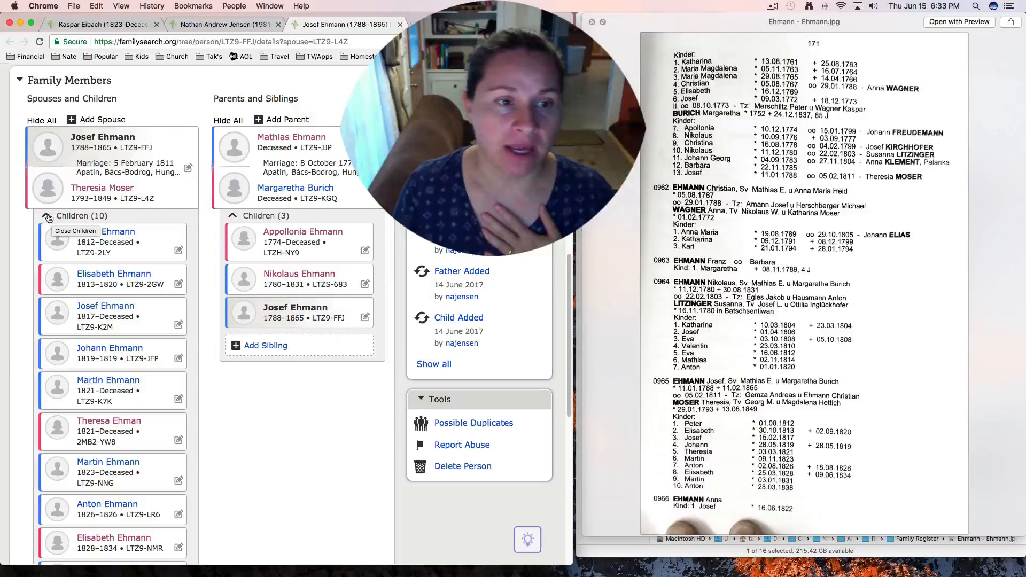
{"action": "scroll", "coordinate": [155, 331], "scroll_direction": "down", "scroll_amount": 3}
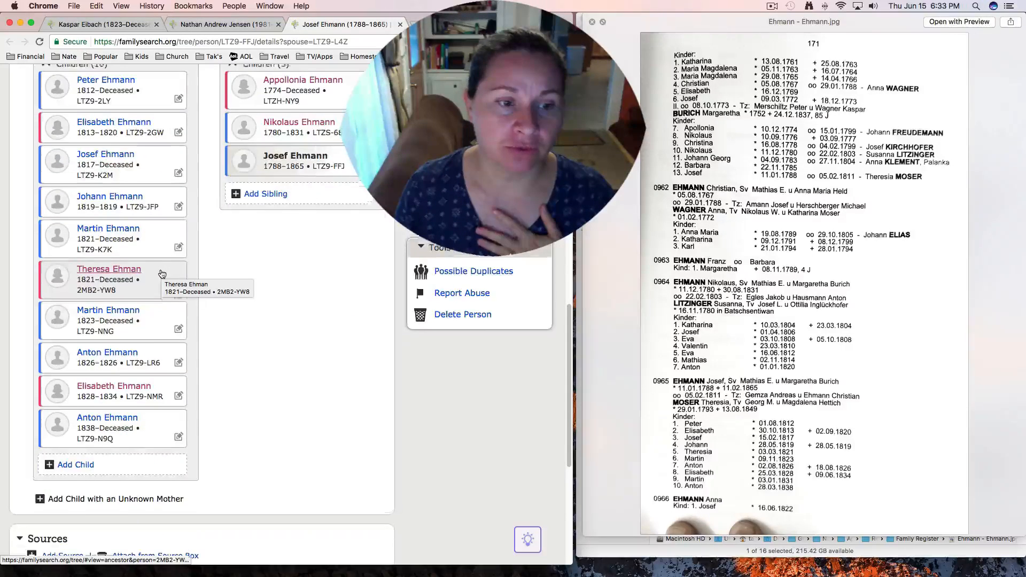
{"action": "scroll", "coordinate": [160, 272], "scroll_direction": "up", "scroll_amount": 3}
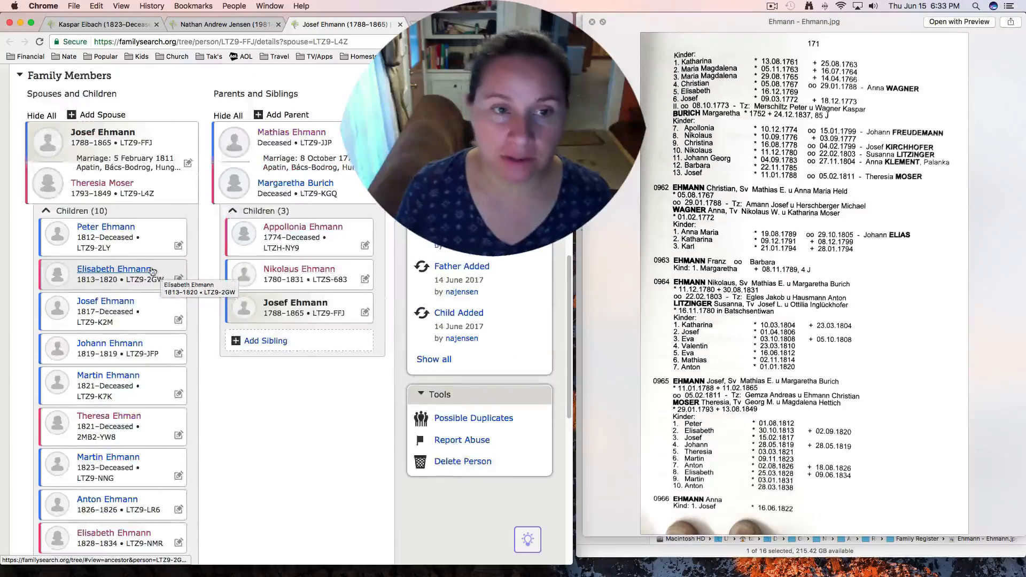
{"action": "left_click", "coordinate": [269, 346]}
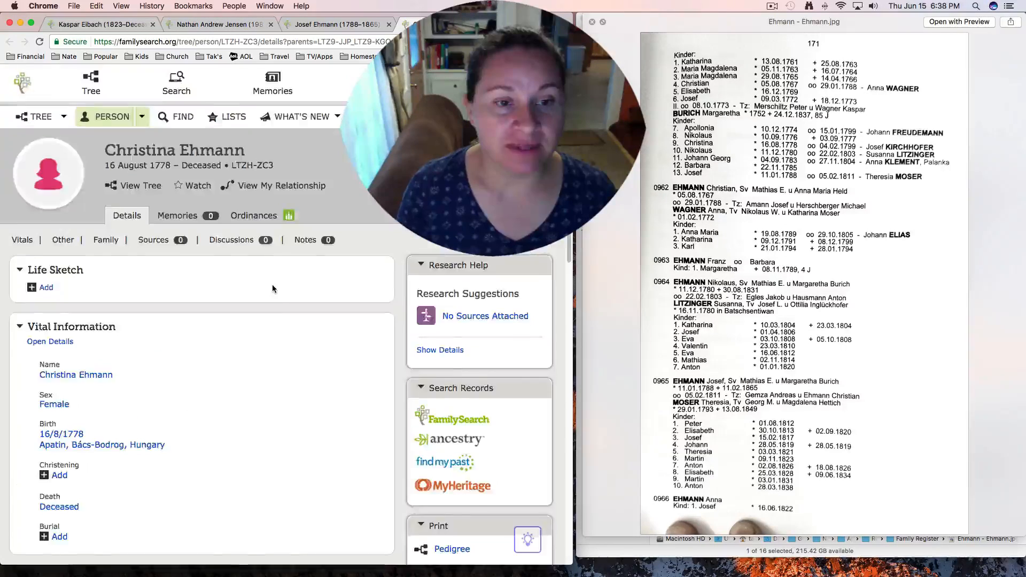
Check the spouse, parents and siblings on child 9's person page, and return to child 13's page.
{"action": "scroll", "coordinate": [271, 285], "scroll_direction": "down", "scroll_amount": 10}
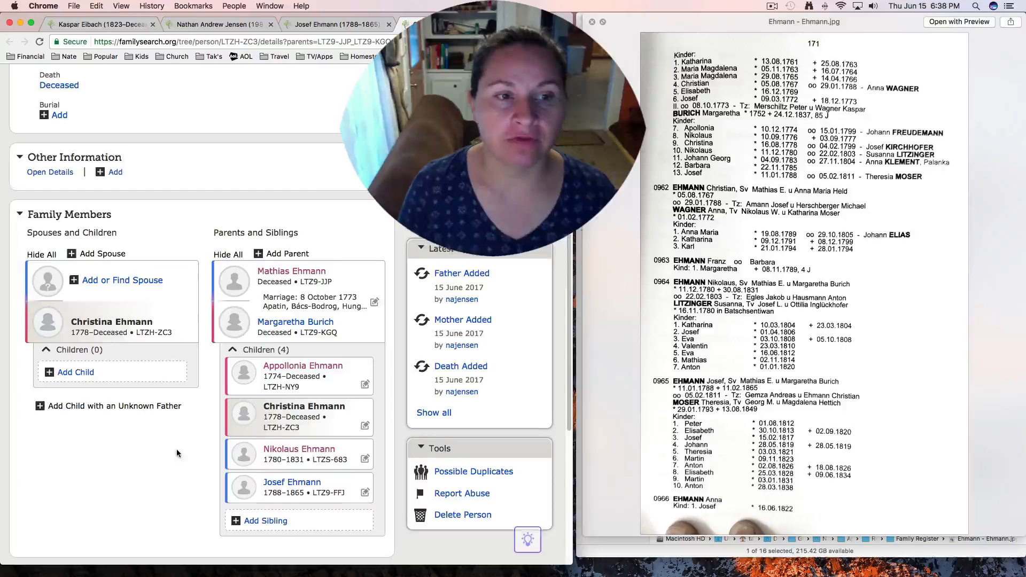
{"action": "scroll", "coordinate": [176, 448], "scroll_direction": "down", "scroll_amount": 1}
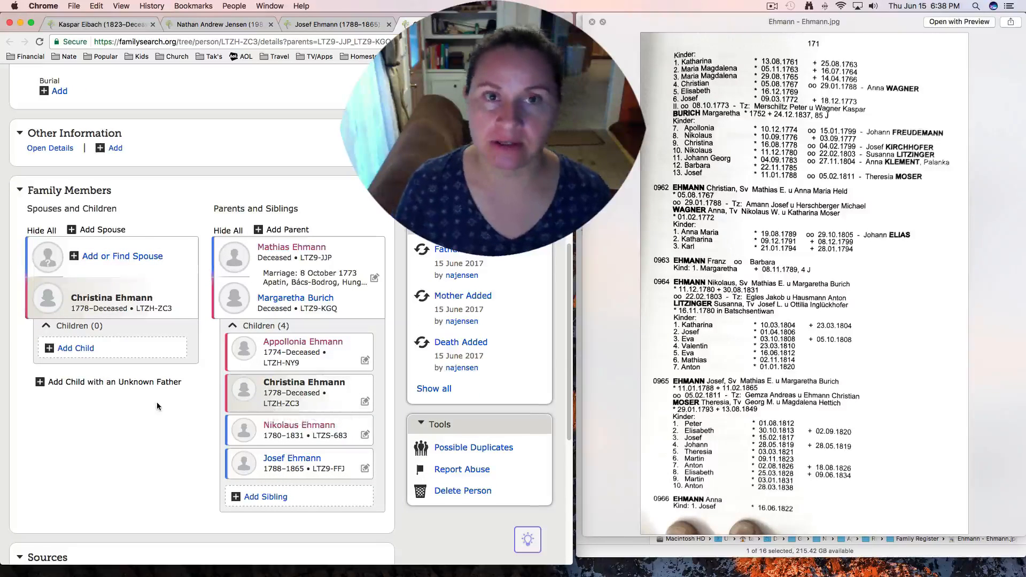
{"action": "left_click", "coordinate": [319, 25]}
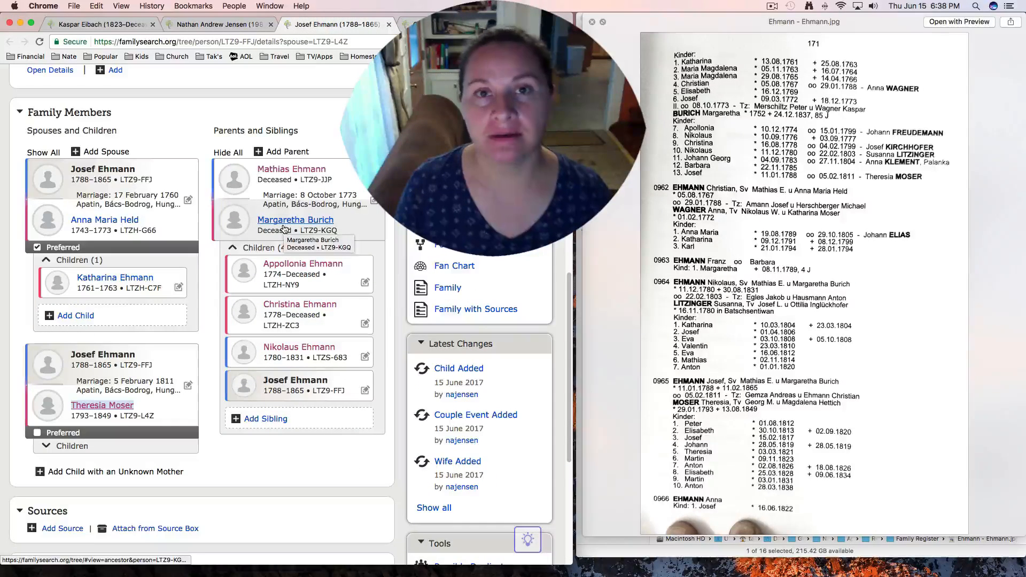